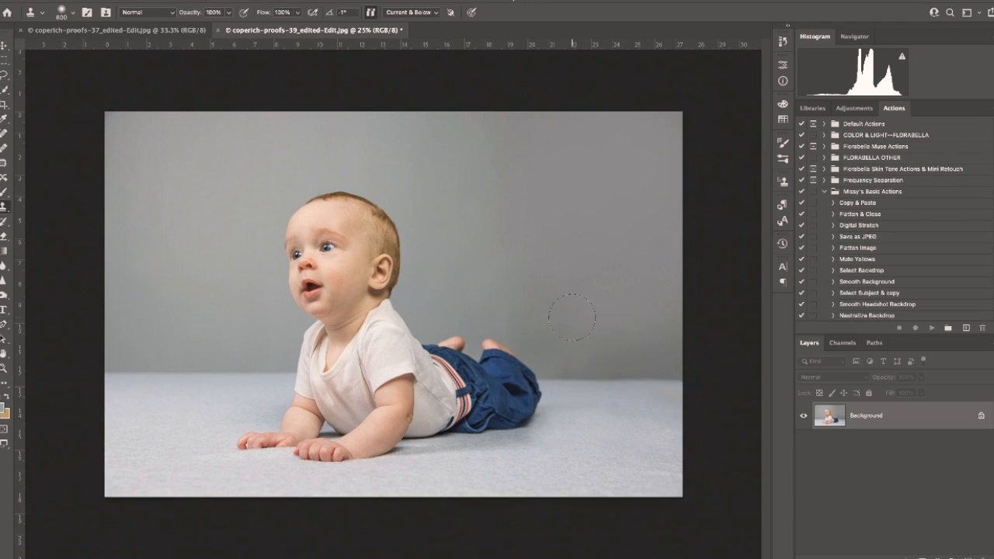
Select the baby as the subject of the photo with an automatic subject selection.
{"action": "scroll", "coordinate": [572, 317], "scroll_direction": "down", "scroll_amount": 5}
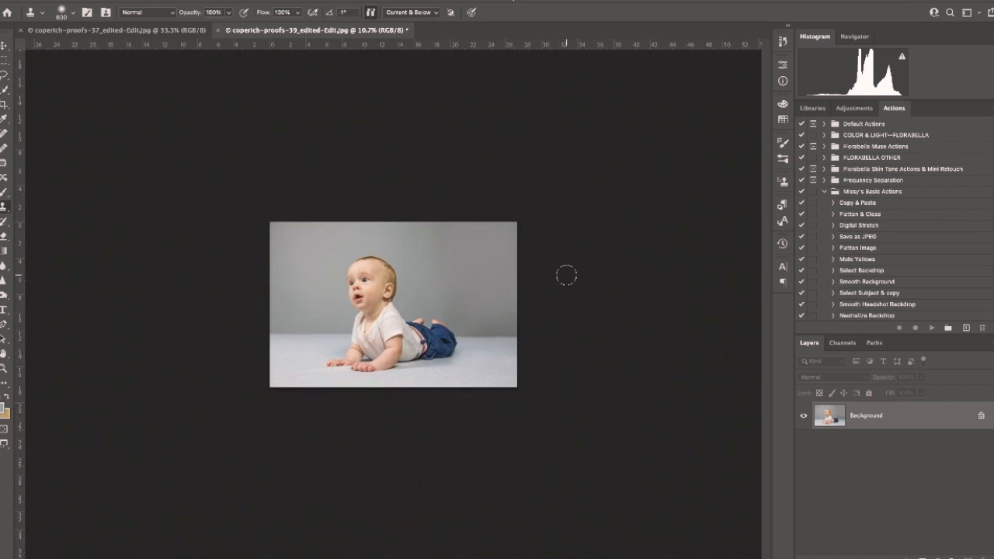
{"action": "scroll", "coordinate": [567, 276], "scroll_direction": "down", "scroll_amount": 1}
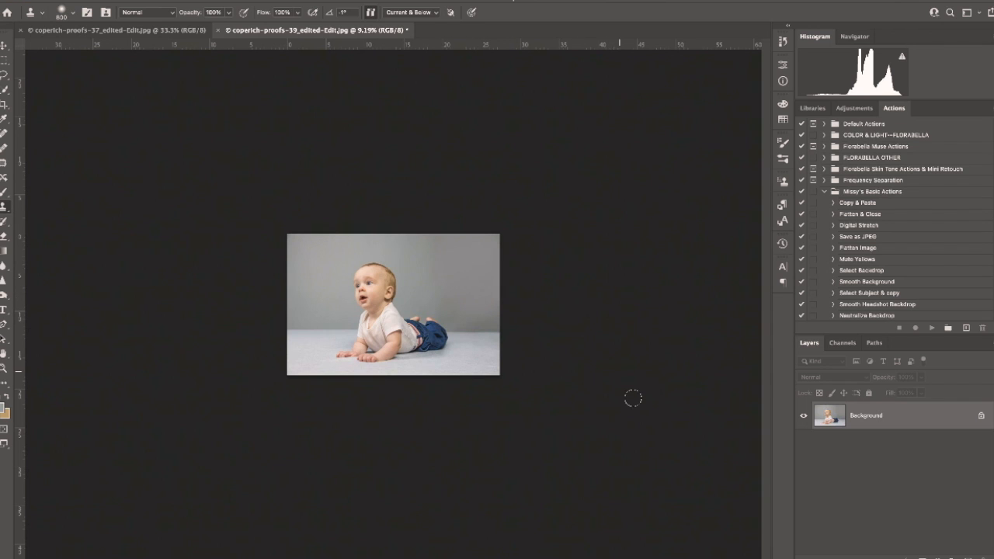
{"action": "key", "text": "ctrl+plus"}
{"action": "key", "text": "ctrl+plus"}
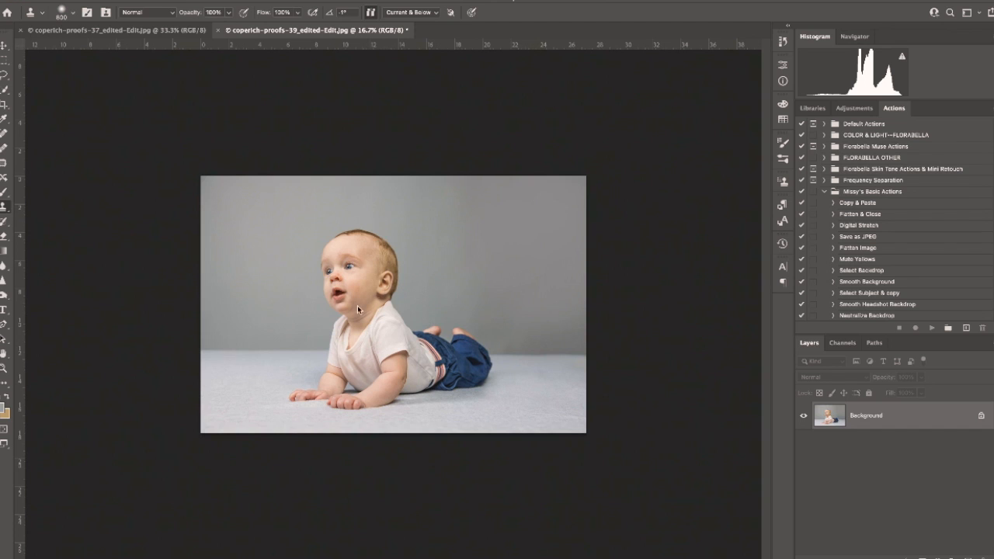
{"action": "key", "text": "ctrl+plus"}
{"action": "key", "text": "ctrl+plus"}
{"action": "key", "text": "ctrl+plus"}
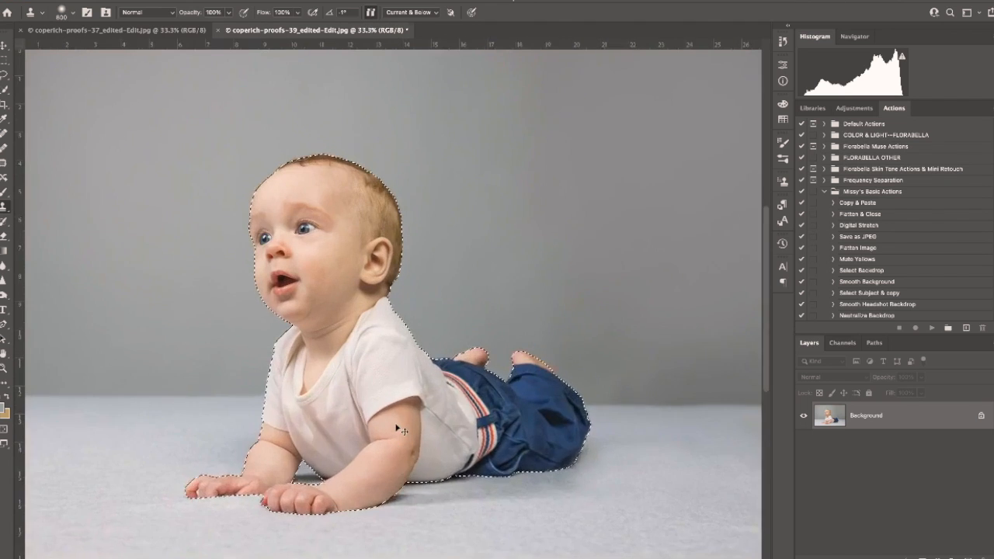
Inspect the selection outline around the baby's head, arms, trousers and feet.
{"action": "scroll", "coordinate": [377, 422], "scroll_direction": "down", "scroll_amount": 5}
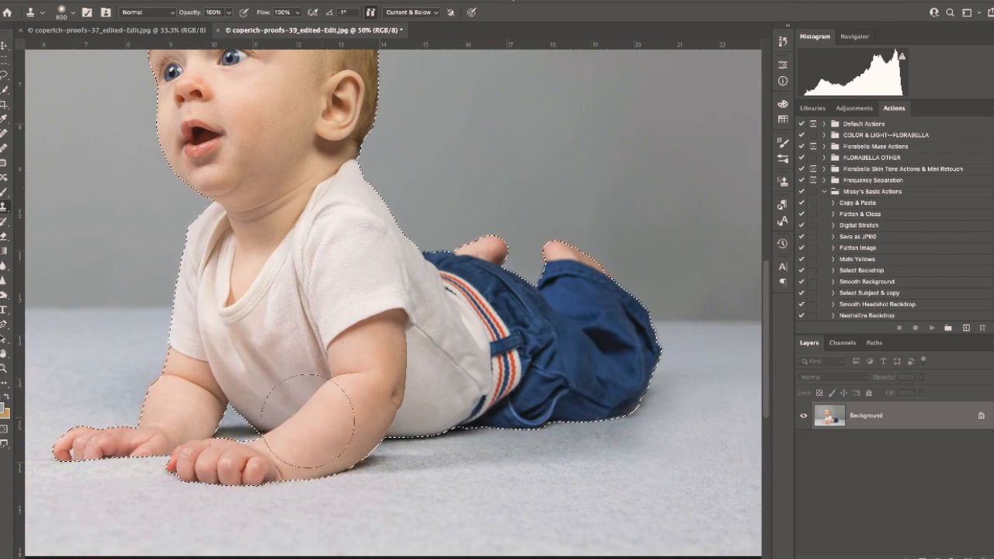
{"action": "scroll", "coordinate": [166, 222], "scroll_direction": "up", "scroll_amount": 3}
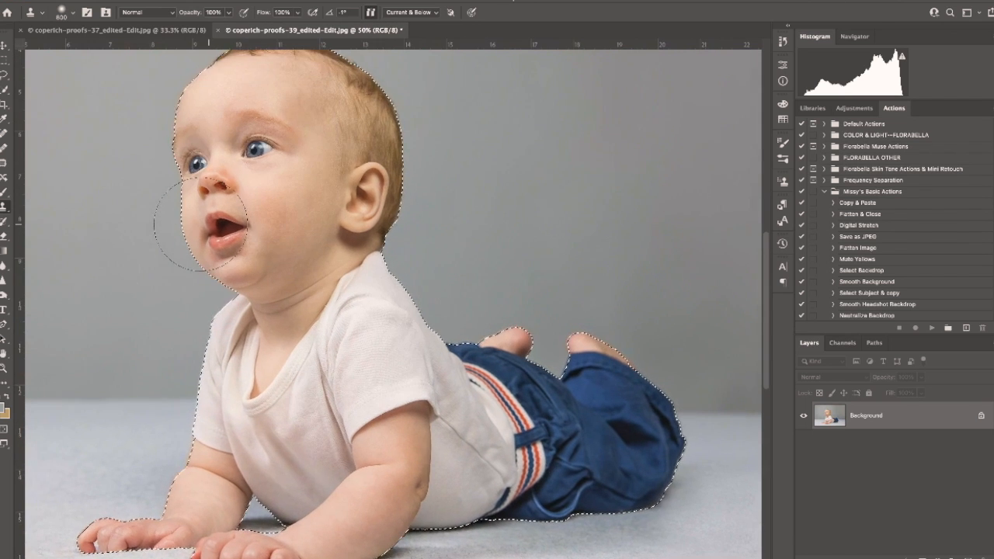
{"action": "scroll", "coordinate": [201, 225], "scroll_direction": "up", "scroll_amount": 2}
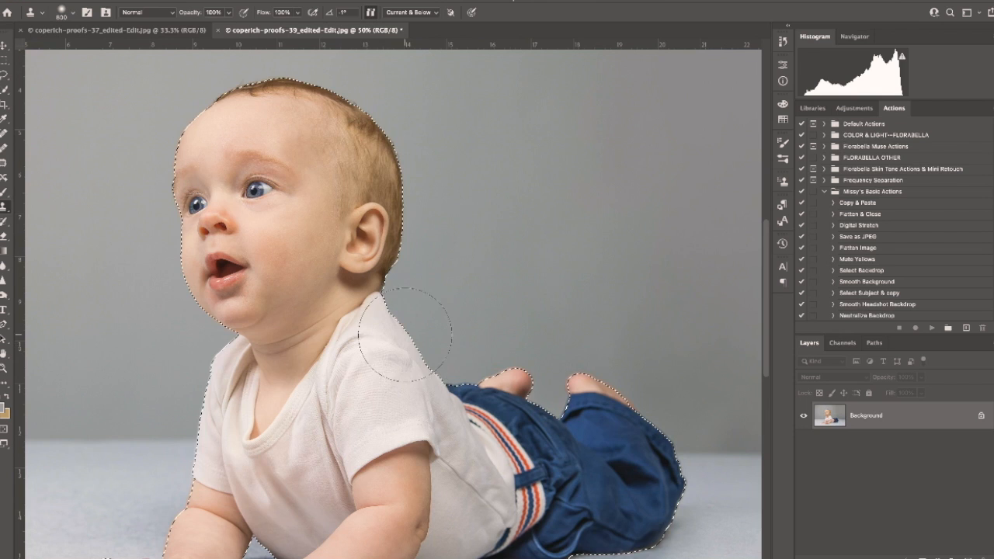
{"action": "key", "text": "ctrl+minus"}
{"action": "key", "text": "ctrl+minus"}
{"action": "key", "text": "ctrl+minus"}
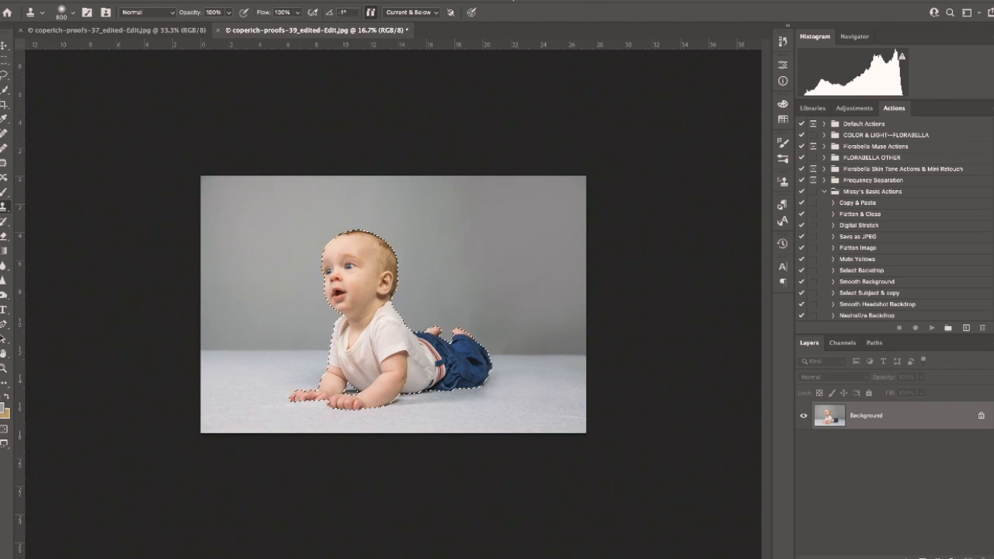
Add the whole light floor to the baby selection with the Quick Selection tool and check the edges.
{"action": "left_click", "coordinate": [3, 87]}
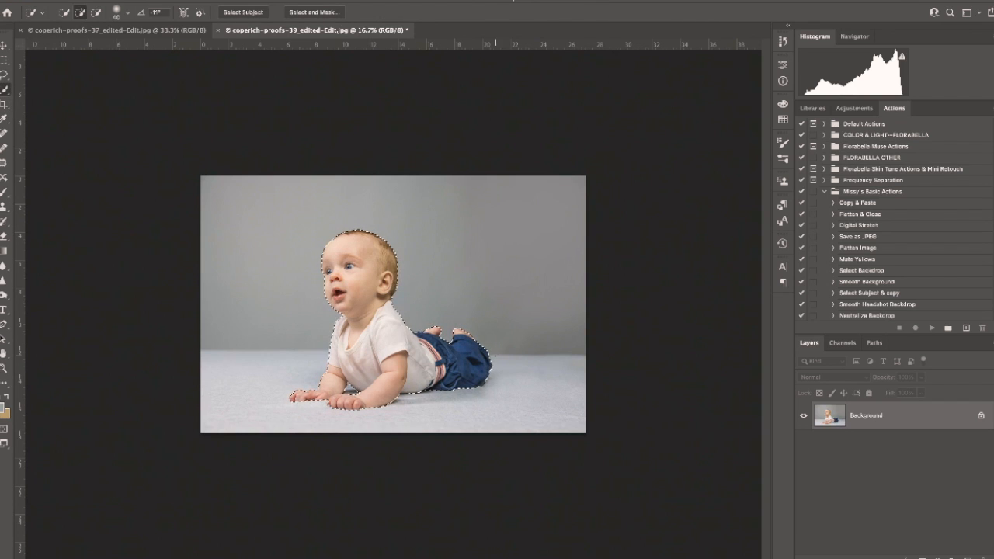
{"action": "left_click_drag", "start_coordinate": [496, 370], "coordinate": [580, 386]}
{"action": "mouse_move", "coordinate": [390, 423]}
{"action": "left_mouse_down"}
{"action": "mouse_move", "coordinate": [255, 411]}
{"action": "mouse_move", "coordinate": [229, 384]}
{"action": "mouse_move", "coordinate": [237, 364]}
{"action": "mouse_move", "coordinate": [309, 373]}
{"action": "left_mouse_up"}
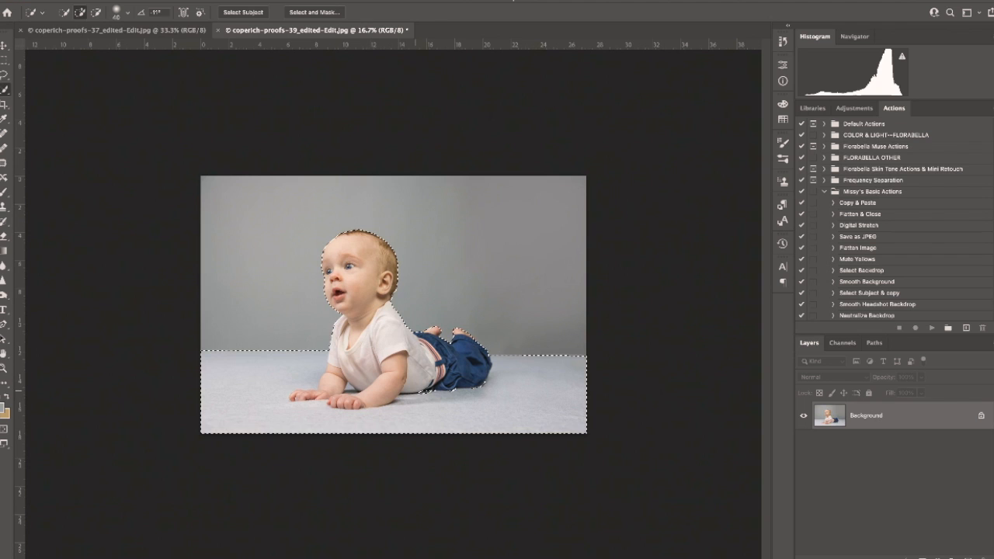
{"action": "key", "text": "ctrl+plus"}
{"action": "key", "text": "ctrl+plus"}
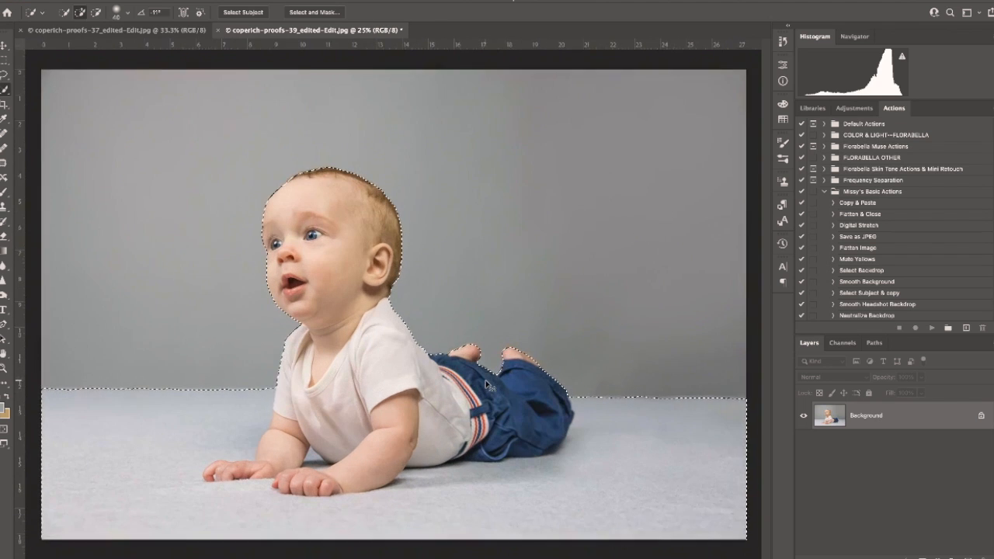
{"action": "scroll", "coordinate": [455, 428], "scroll_direction": "down", "scroll_amount": 3}
{"action": "scroll", "coordinate": [456, 428], "scroll_direction": "left", "scroll_amount": 3}
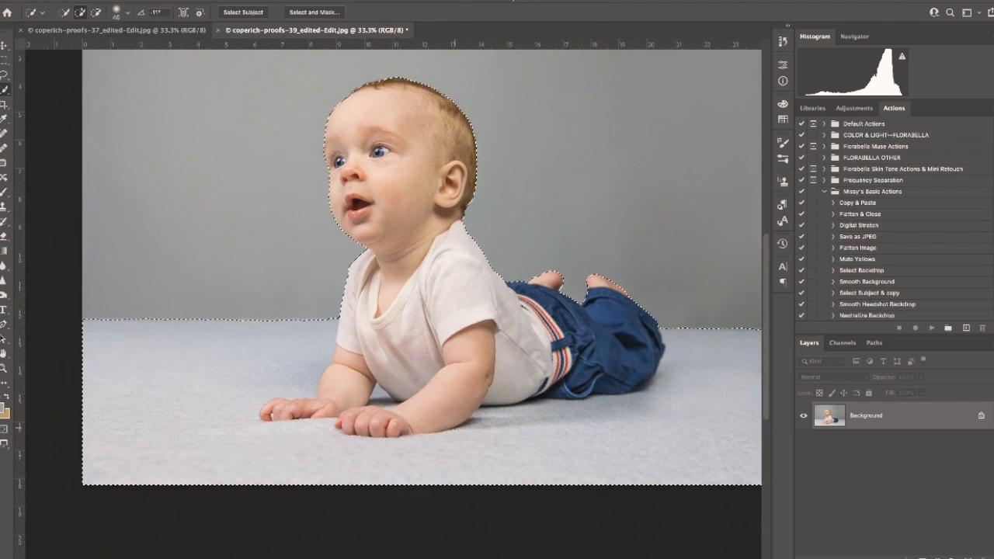
{"action": "scroll", "coordinate": [455, 428], "scroll_direction": "right", "scroll_amount": 2}
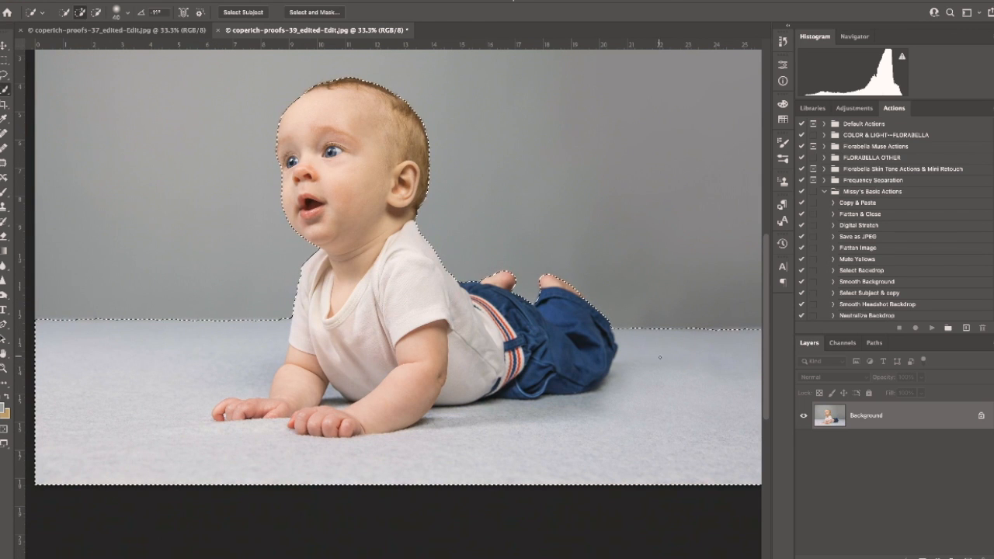
{"action": "left_click_drag", "start_coordinate": [564, 307], "coordinate": [536, 402]}
{"action": "key", "text": "super+minus"}
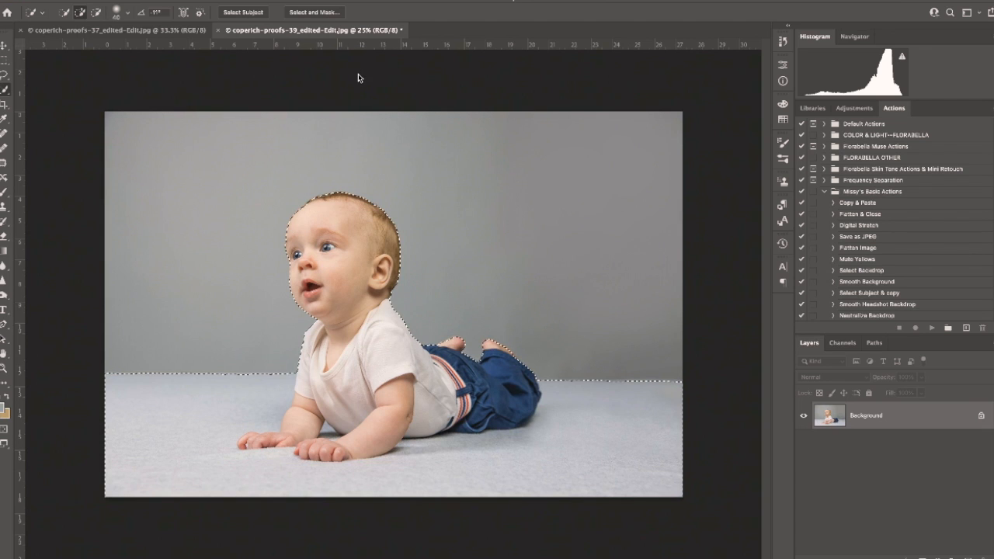
Try copying the baby and floor selection to a new layer, previewing it without the background, and undo the copy.
{"action": "key", "text": "ctrl+j"}
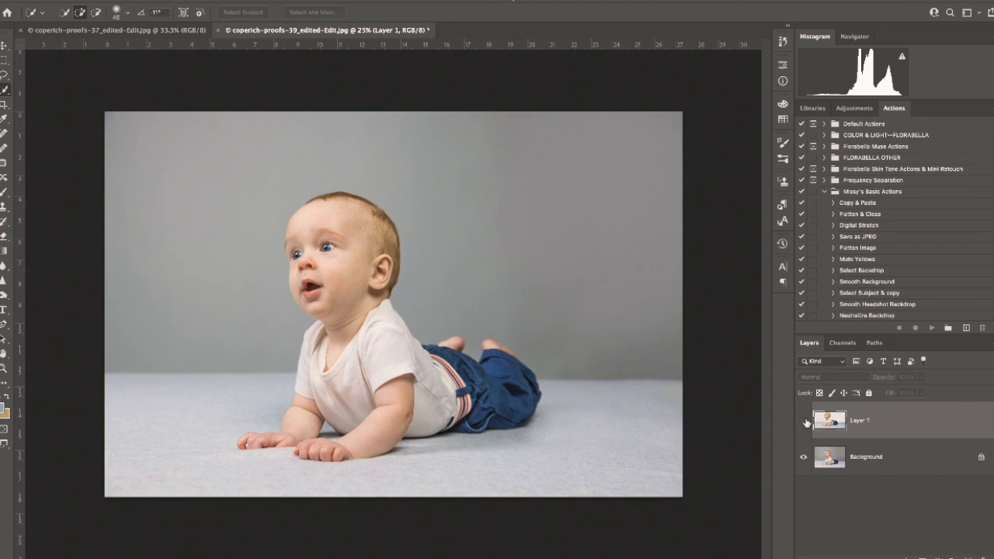
{"action": "left_click", "coordinate": [804, 460]}
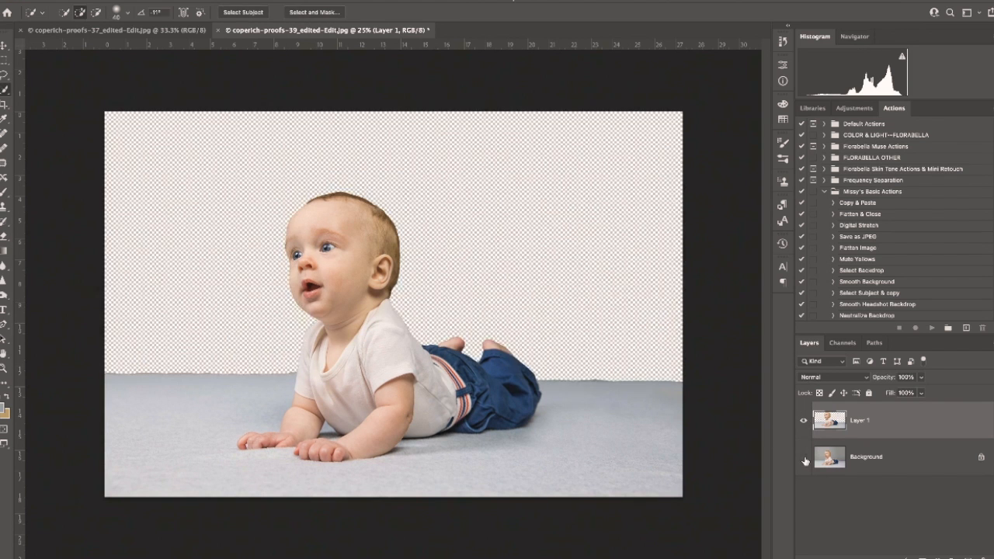
{"action": "left_click", "coordinate": [804, 460]}
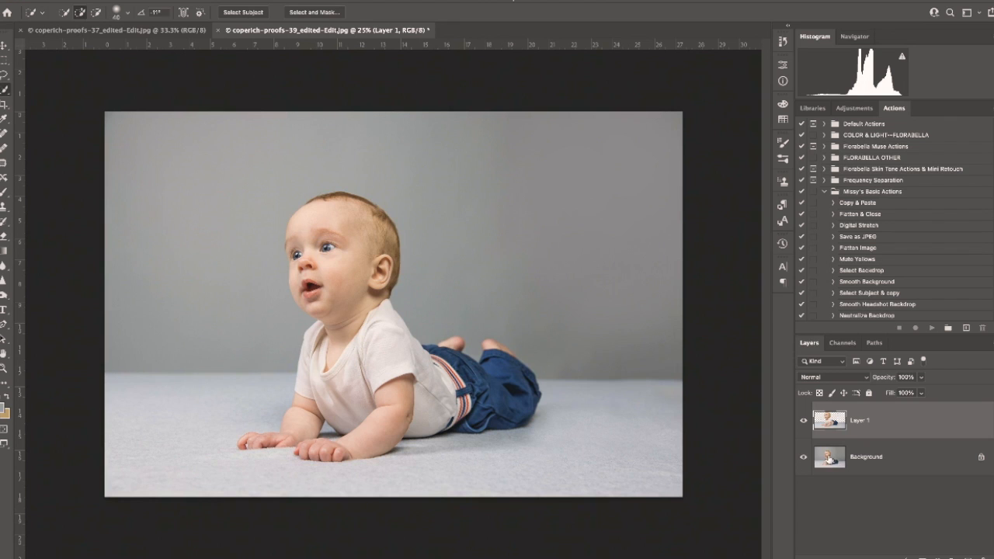
{"action": "left_click", "coordinate": [804, 458]}
{"action": "left_click", "coordinate": [804, 458], "text": "alt"}
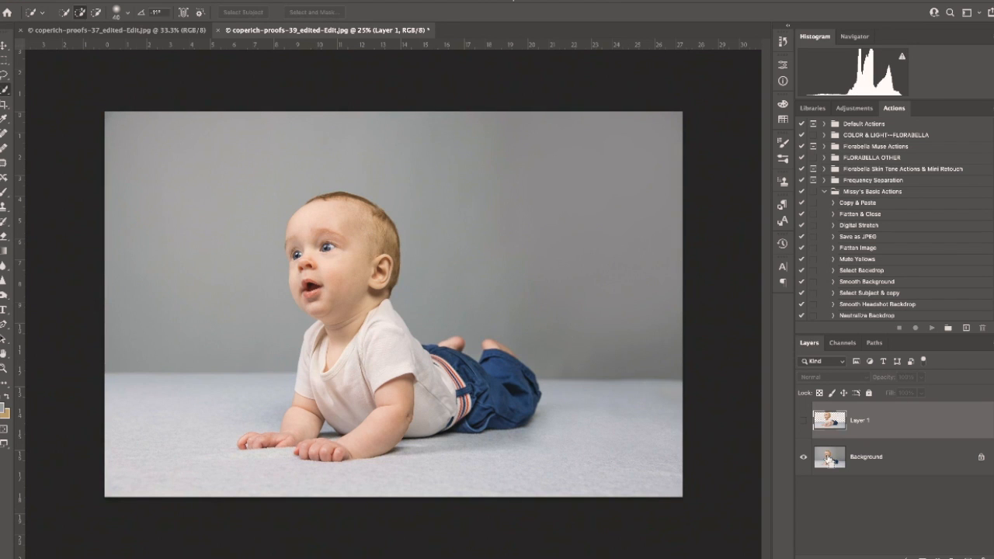
{"action": "key", "text": "super+z"}
{"action": "key", "text": "super+z"}
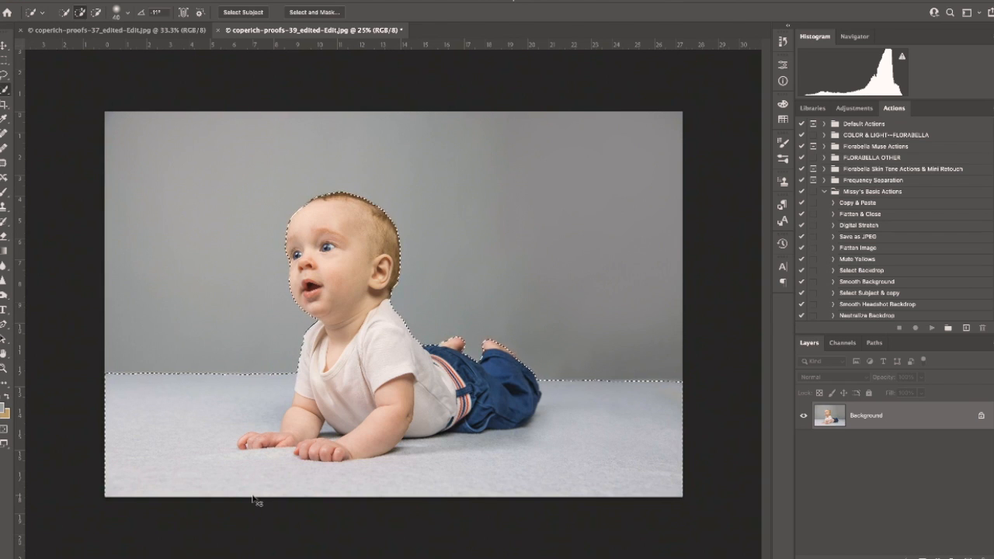
Invert the selection and copy the grey backdrop onto its own layer.
{"action": "key", "text": "ctrl+shift+i"}
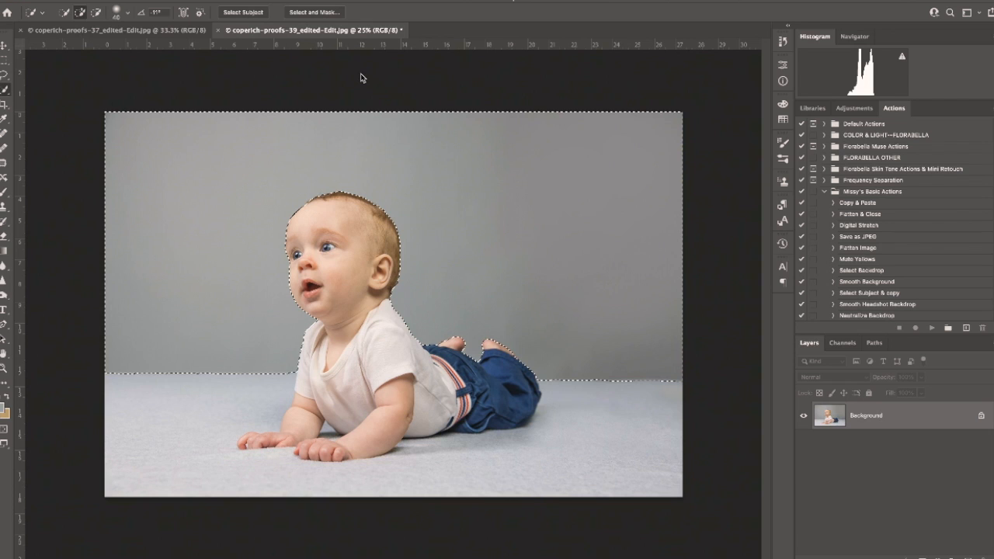
{"action": "key", "text": "ctrl+j"}
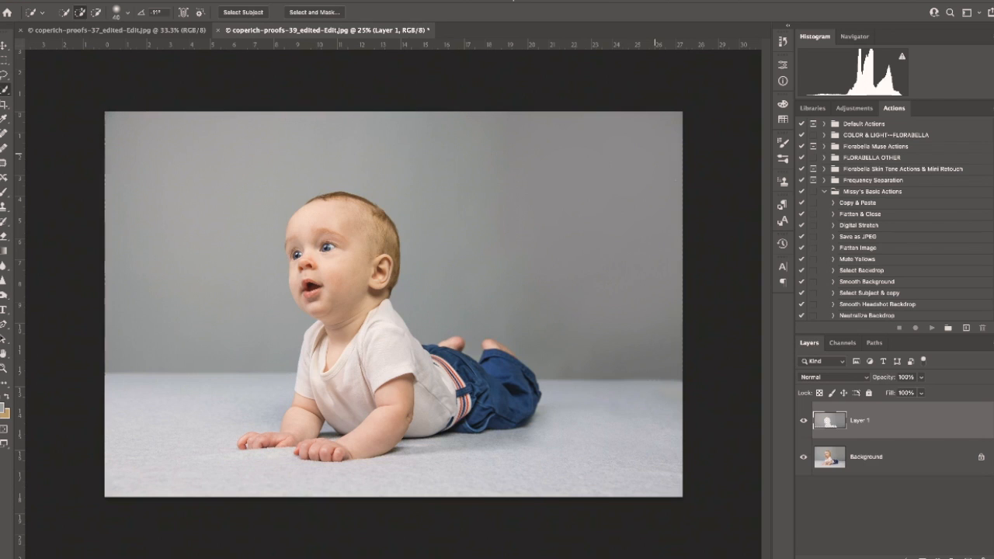
{"action": "left_click", "coordinate": [804, 459]}
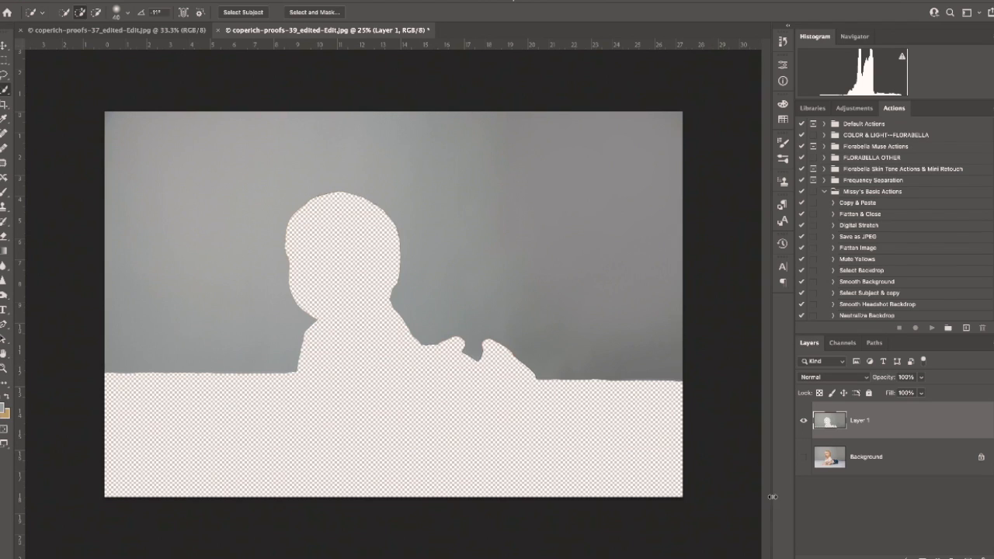
{"action": "left_click", "coordinate": [804, 459]}
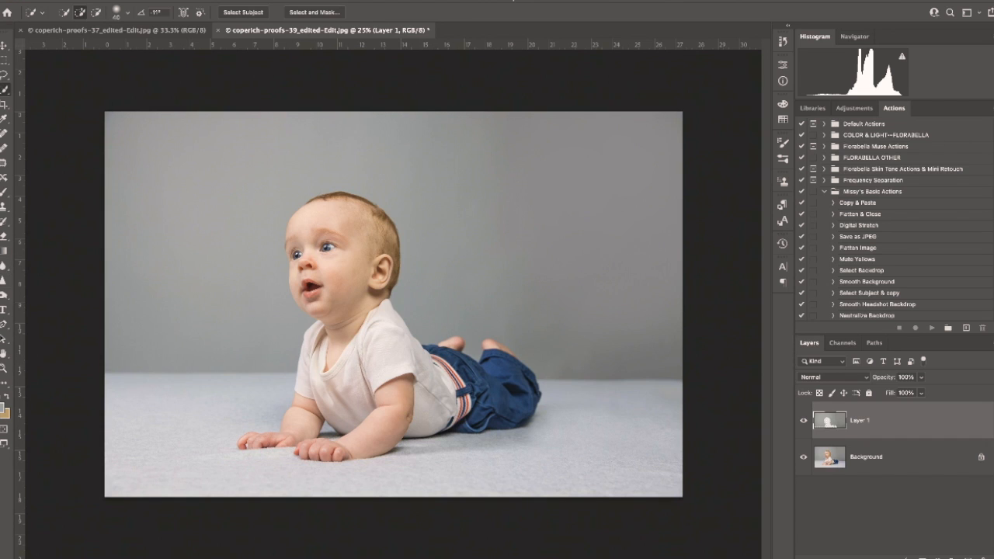
Select the backdrop area on Layer 1 with the Quick Selection tool and check it without the background.
{"action": "mouse_move", "coordinate": [190, 213]}
{"action": "left_mouse_down"}
{"action": "mouse_move", "coordinate": [289, 145]}
{"action": "mouse_move", "coordinate": [423, 145]}
{"action": "mouse_move", "coordinate": [450, 152]}
{"action": "mouse_move", "coordinate": [592, 247]}
{"action": "left_mouse_up"}
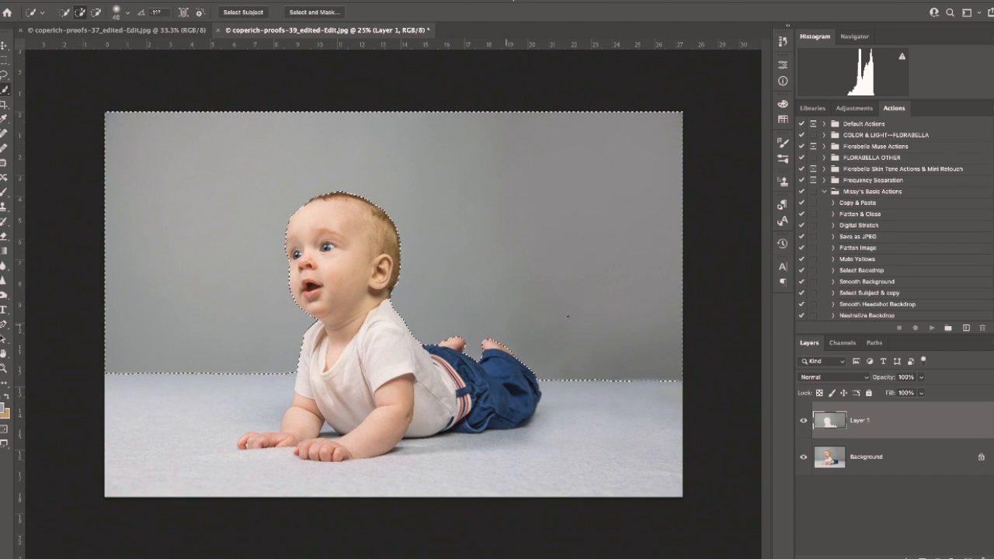
{"action": "left_click", "coordinate": [804, 457]}
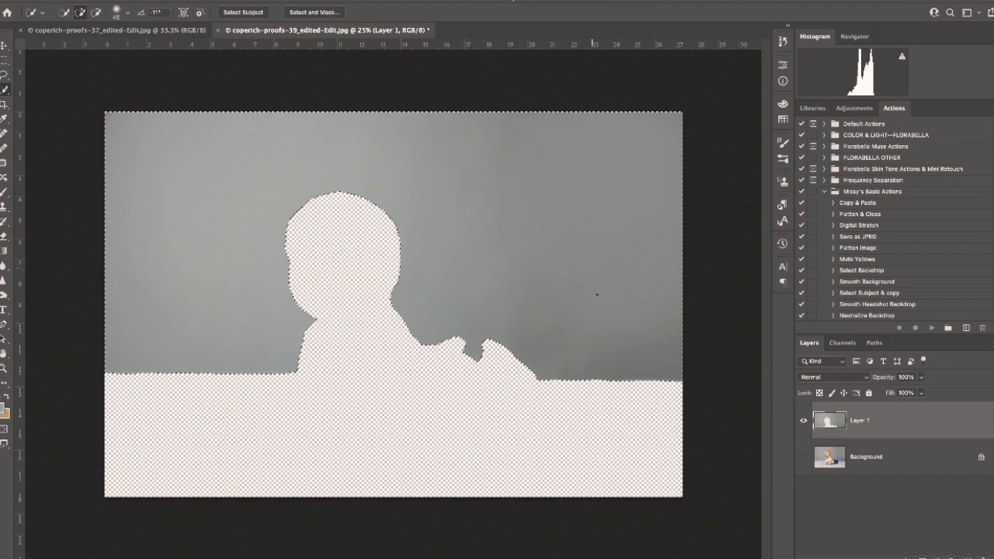
{"action": "left_click", "coordinate": [804, 457]}
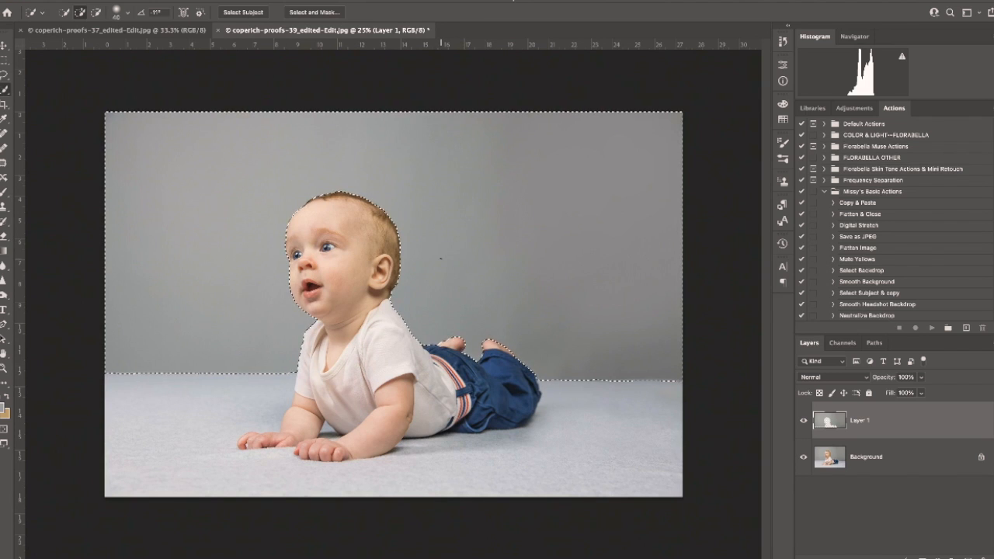
Set a 2700 px brush at 31% opacity and paint grey over the uneven backdrop behind the baby.
{"action": "key", "text": "b"}
{"action": "key", "text": "bracketright"}
{"action": "key", "text": "bracketright"}
{"action": "key", "text": "bracketright"}
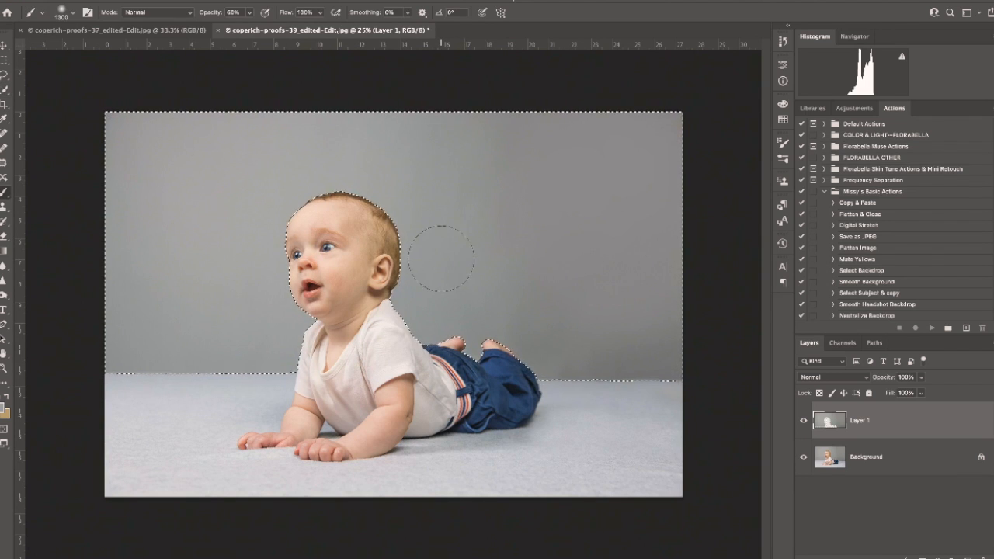
{"action": "key", "text": "bracketright"}
{"action": "key", "text": "bracketright"}
{"action": "key", "text": "bracketright"}
{"action": "key", "text": "bracketright"}
{"action": "key", "text": "bracketright"}
{"action": "key", "text": "bracketright"}
{"action": "key", "text": "bracketright"}
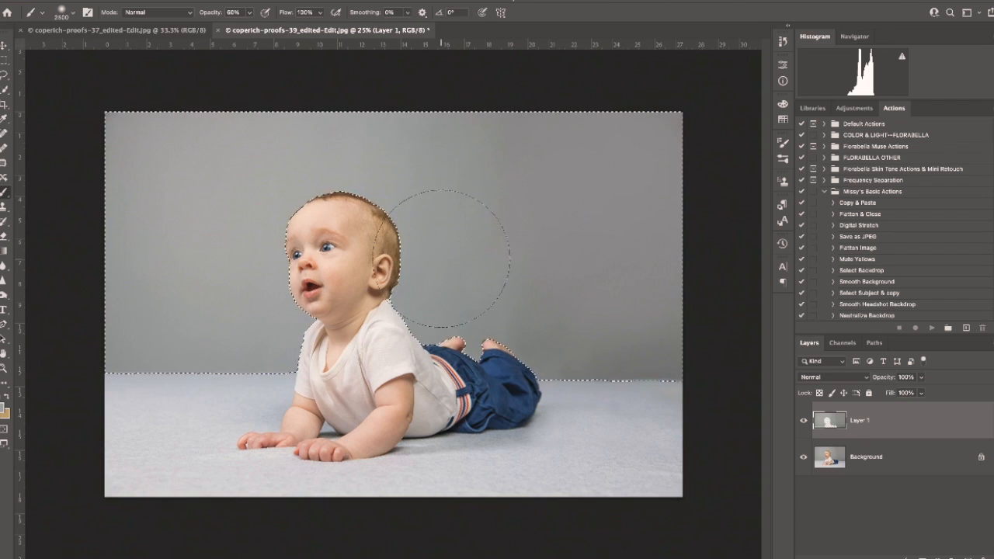
{"action": "mouse_move", "coordinate": [250, 13]}
{"action": "left_mouse_down"}
{"action": "mouse_move", "coordinate": [226, 27]}
{"action": "mouse_move", "coordinate": [237, 30]}
{"action": "left_mouse_up"}
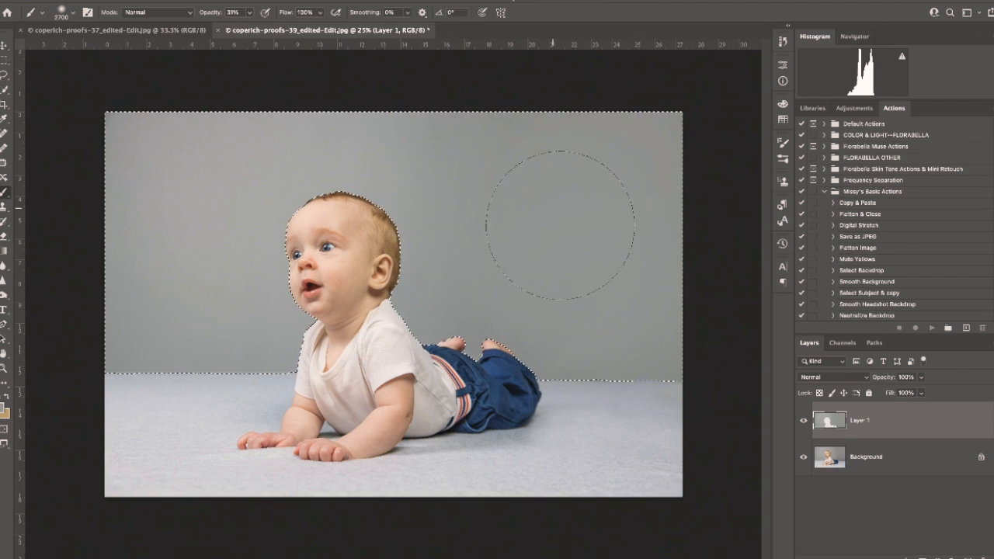
Even out the remaining tonal patches in the backdrop's upper right area with the same brush.
{"action": "key", "text": "ctrl+minus"}
{"action": "key", "text": "ctrl+minus"}
{"action": "key", "text": "ctrl+minus"}
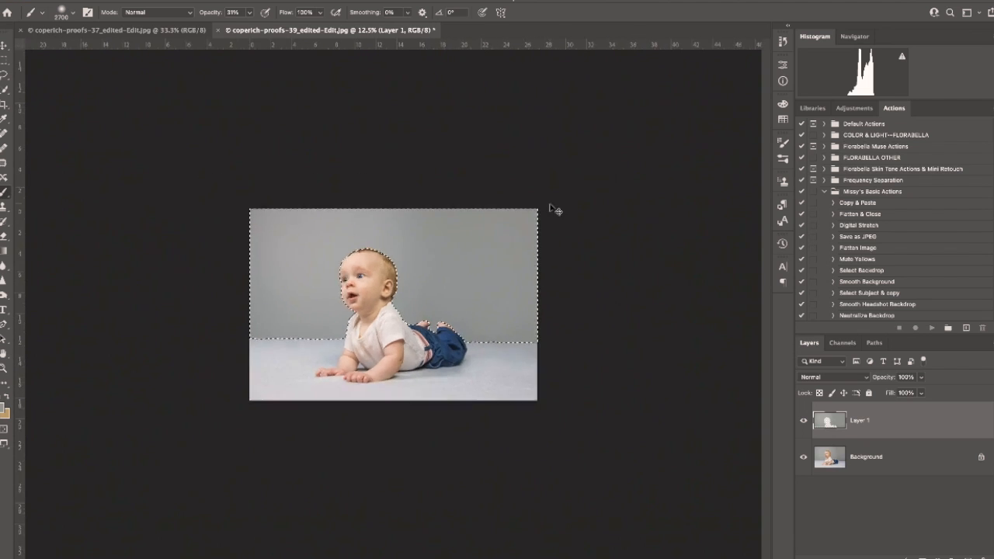
{"action": "key", "text": "ctrl+plus"}
{"action": "key", "text": "ctrl+plus"}
{"action": "key", "text": "ctrl+plus"}
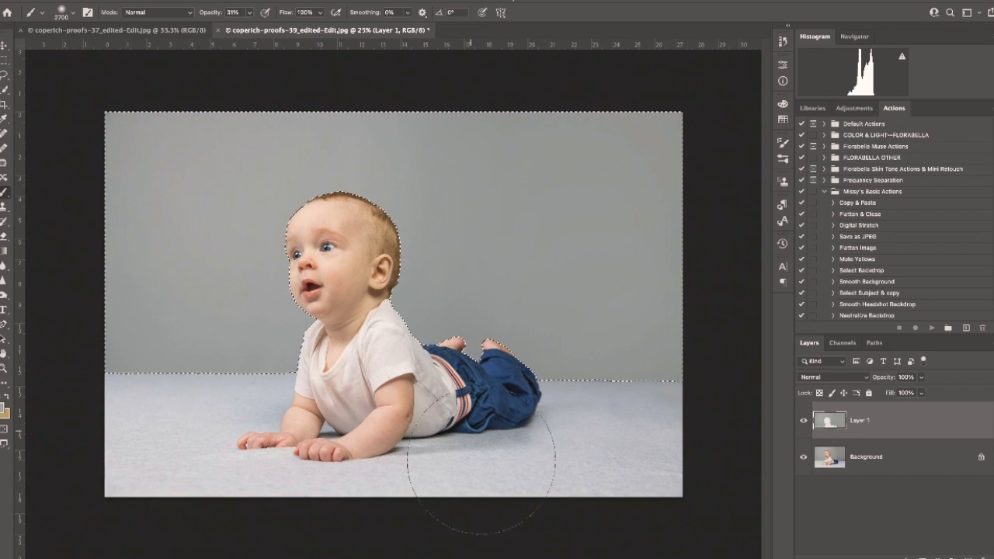
Compare the backdrop with Layer 1 hidden and shown, and review its evenness at a small view size.
{"action": "left_click", "coordinate": [802, 419]}
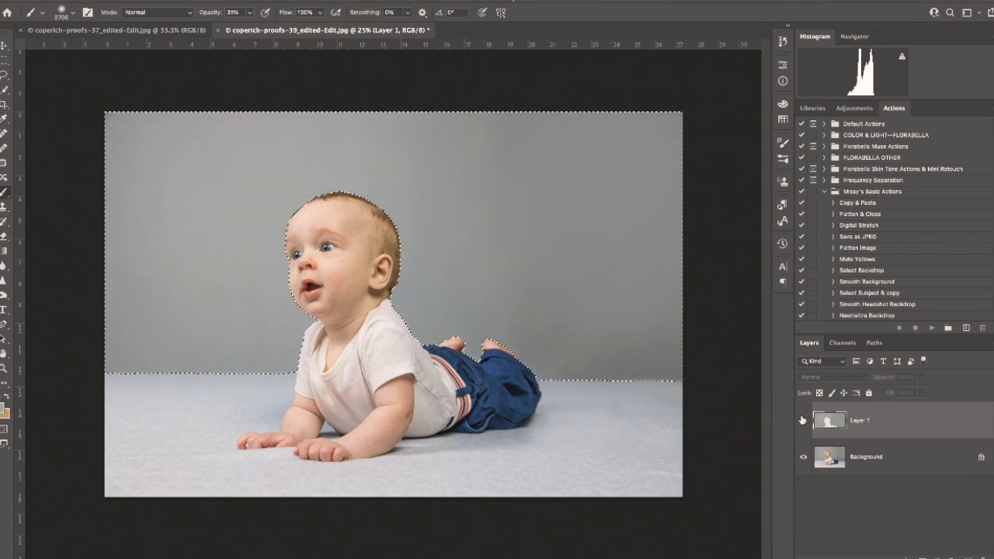
{"action": "left_click", "coordinate": [802, 420]}
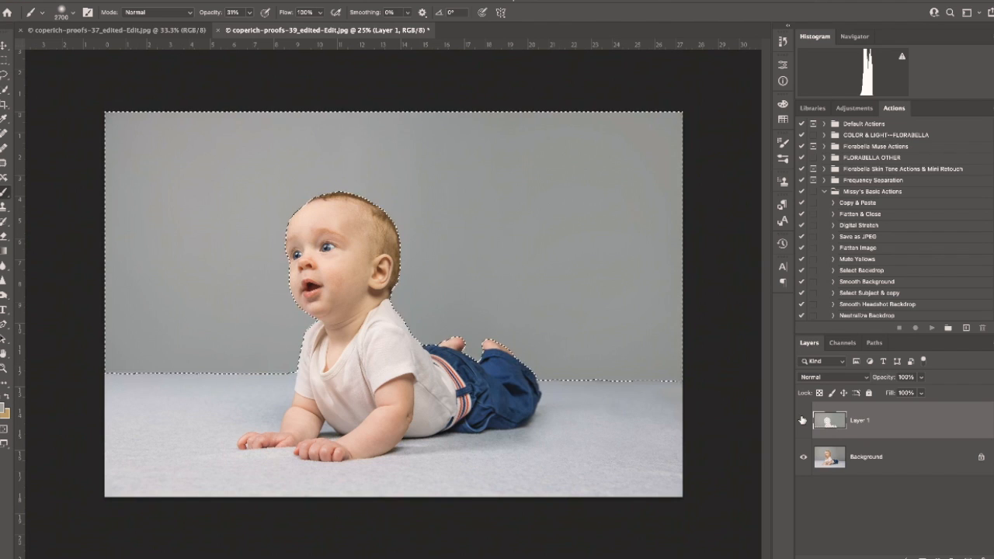
{"action": "key", "text": "ctrl+minus"}
{"action": "key", "text": "ctrl+minus"}
{"action": "key", "text": "ctrl+minus"}
{"action": "key", "text": "ctrl+minus"}
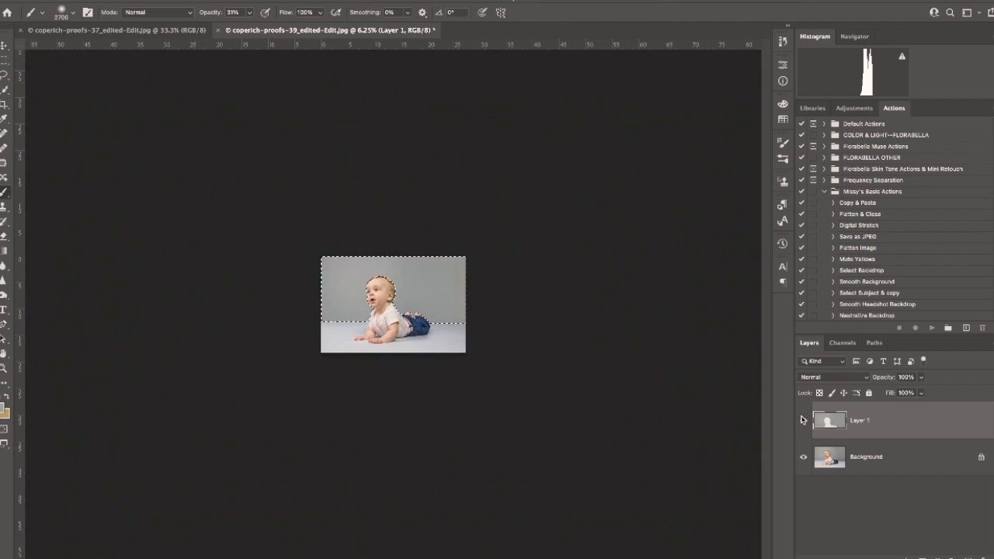
{"action": "key", "text": "ctrl+plus"}
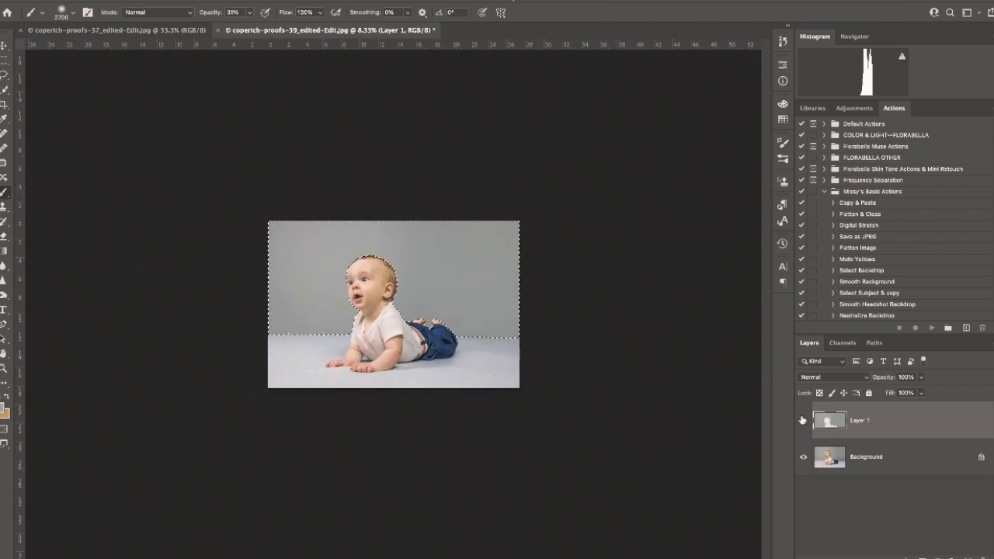
Check the painted backdrop at a larger view size and clear the backdrop selection.
{"action": "key", "text": "ctrl+plus"}
{"action": "key", "text": "ctrl+plus"}
{"action": "key", "text": "ctrl+plus"}
{"action": "key", "text": "ctrl+plus"}
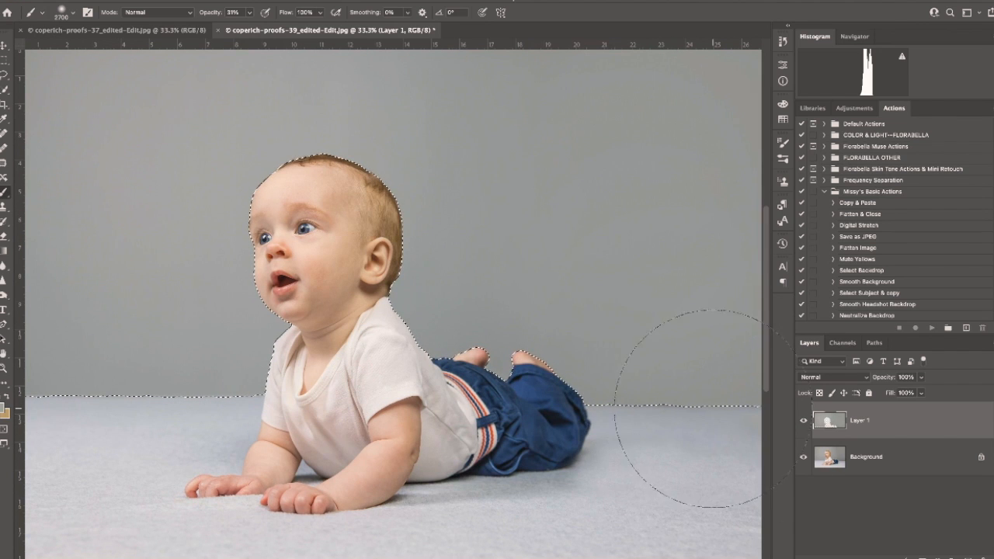
{"action": "key", "text": "ctrl+minus"}
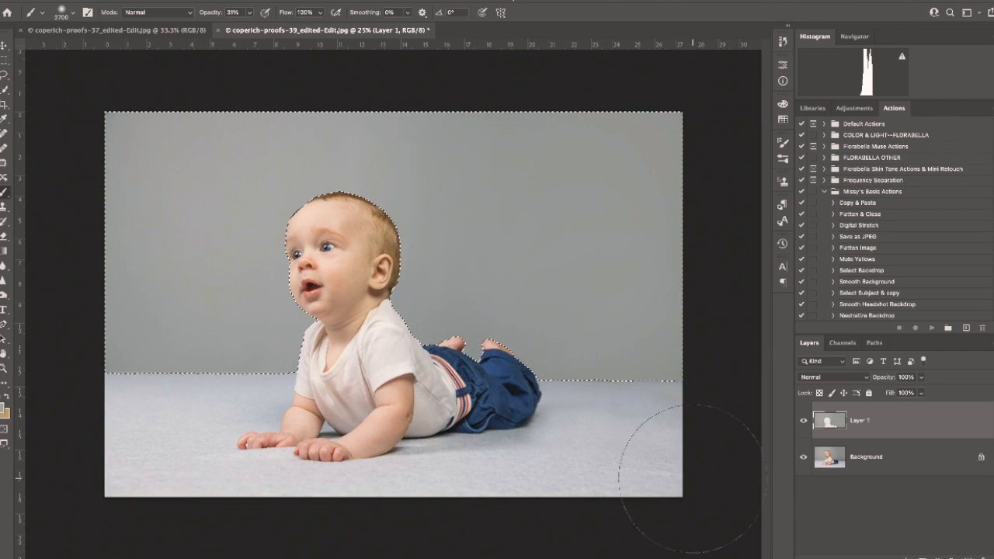
{"action": "key", "text": "ctrl+d"}
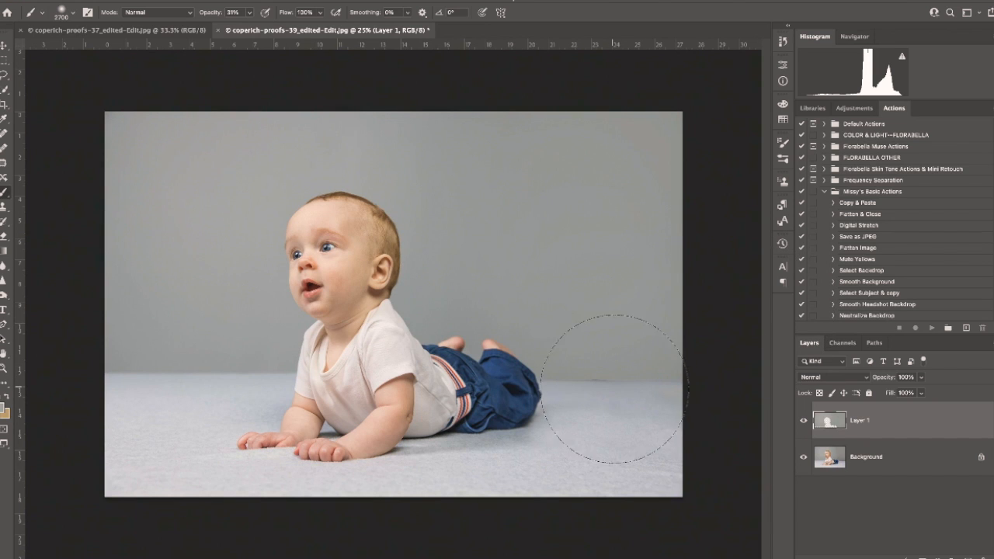
Inspect the edge between backdrop and floor beside the baby's legs at 100%, comparing it with Layer 1 hidden and shown.
{"action": "scroll", "coordinate": [604, 396], "scroll_direction": "up", "scroll_amount": 4}
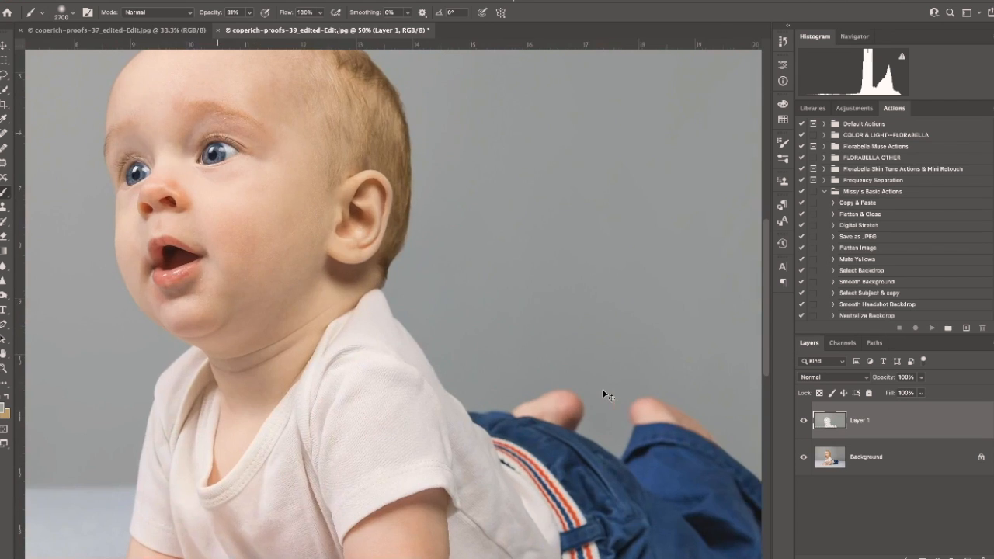
{"action": "scroll", "coordinate": [604, 390], "scroll_direction": "down", "scroll_amount": 2}
{"action": "scroll", "coordinate": [603, 389], "scroll_direction": "right", "scroll_amount": 5}
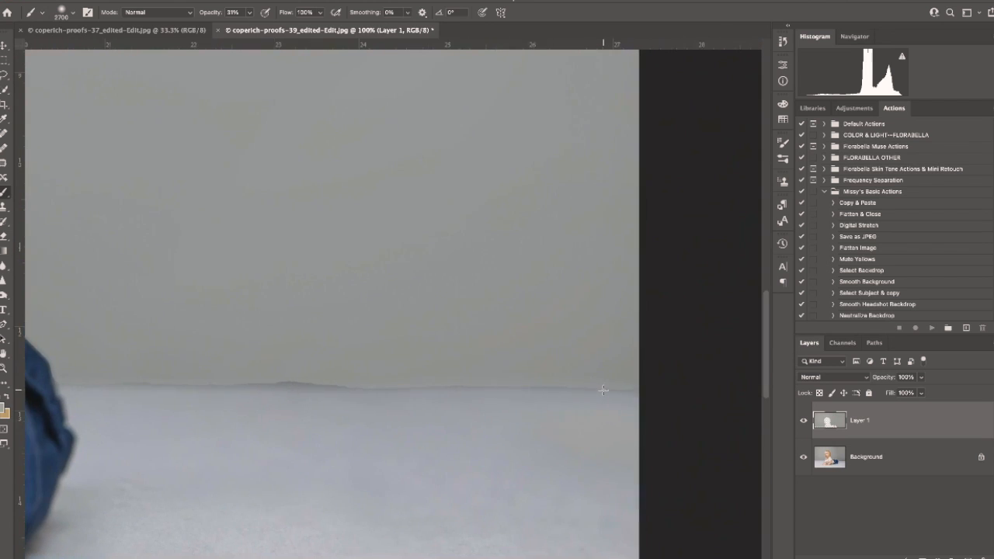
{"action": "scroll", "coordinate": [604, 390], "scroll_direction": "left", "scroll_amount": 3}
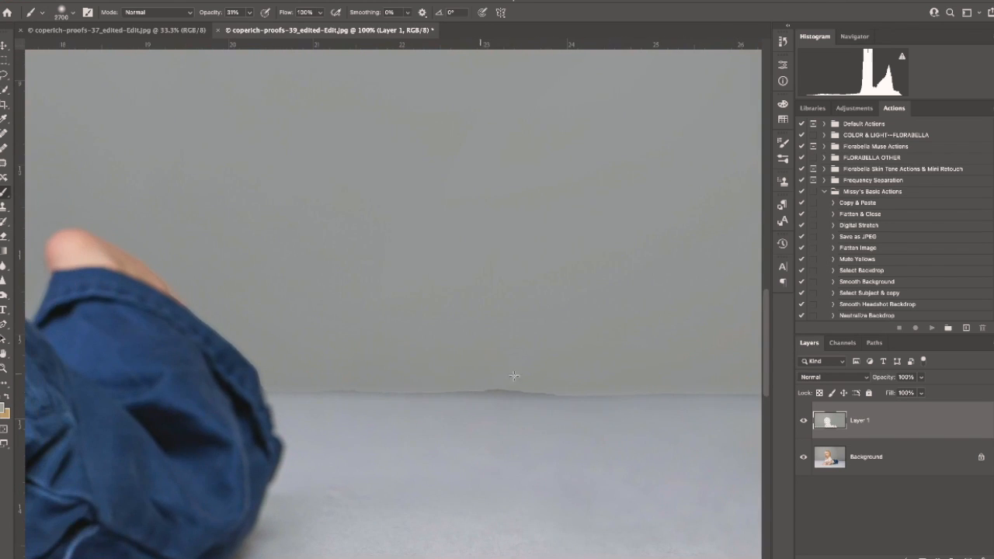
{"action": "scroll", "coordinate": [622, 393], "scroll_direction": "right", "scroll_amount": 3}
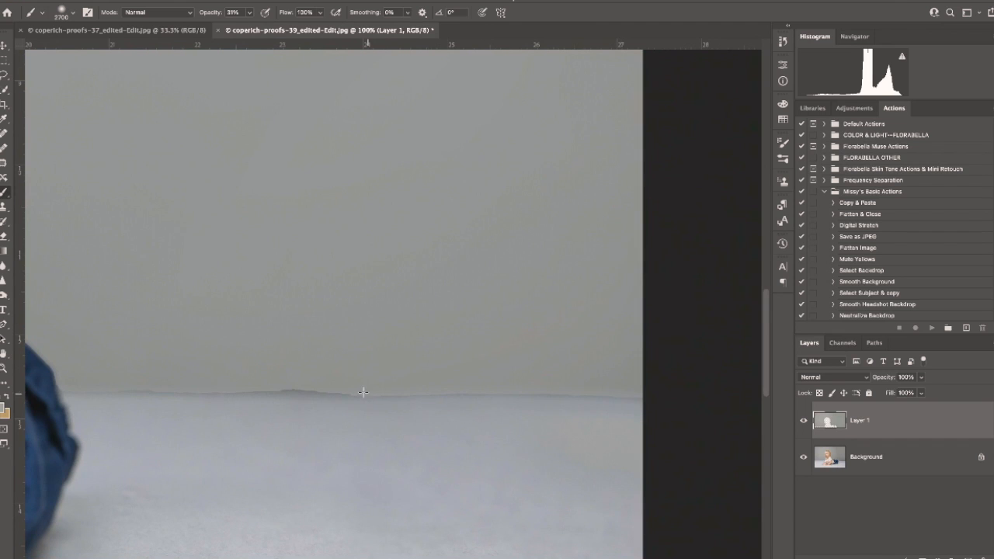
{"action": "left_click", "coordinate": [804, 422]}
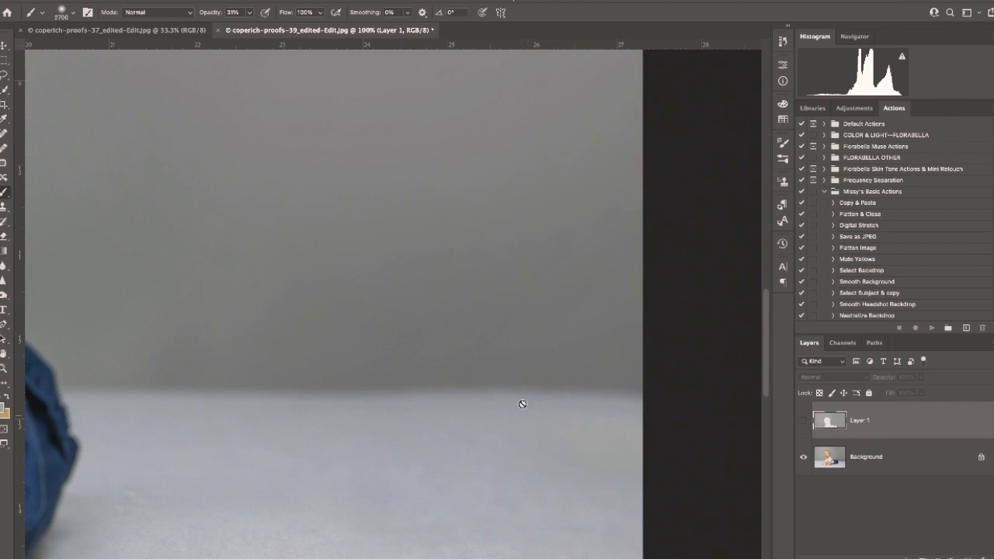
{"action": "left_click", "coordinate": [804, 422]}
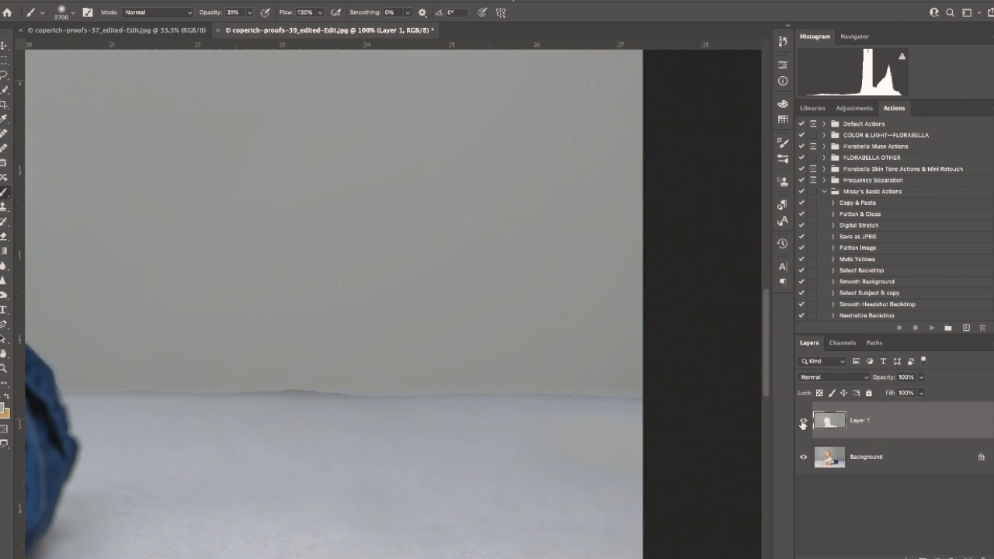
Merge Layer 1 and the Background into a single layer.
{"action": "left_click", "coordinate": [861, 458]}
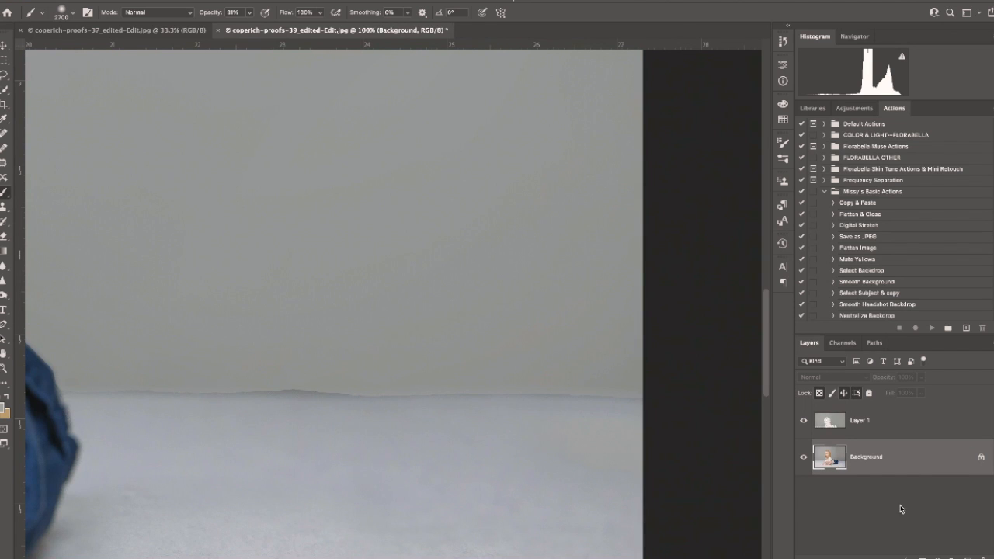
{"action": "key", "text": "super+shift+e"}
{"action": "scroll", "coordinate": [504, 428], "scroll_direction": "left", "scroll_amount": 3}
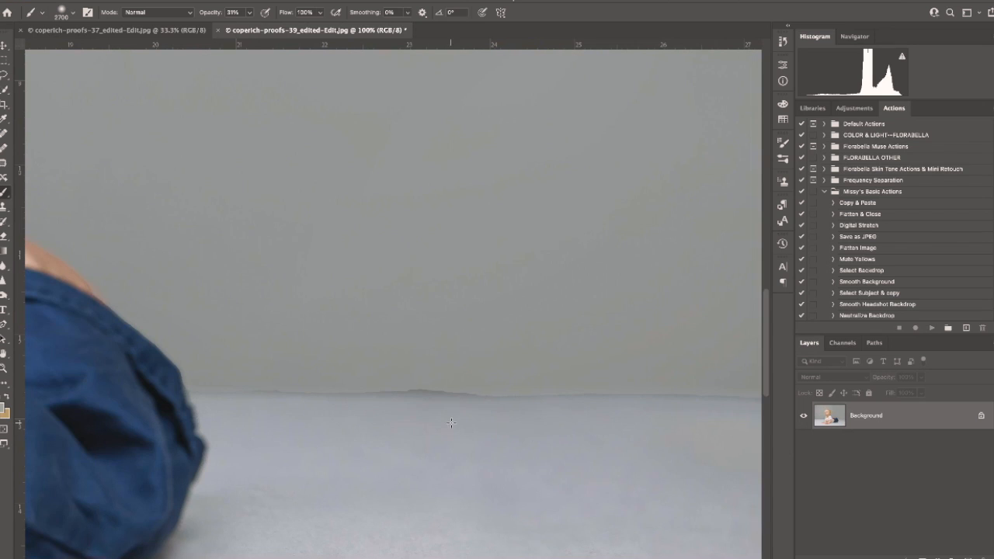
Repair three uneven spots along the backdrop-floor edge behind the baby's legs with the Patch tool, deselecting after each.
{"action": "left_click", "coordinate": [5, 162]}
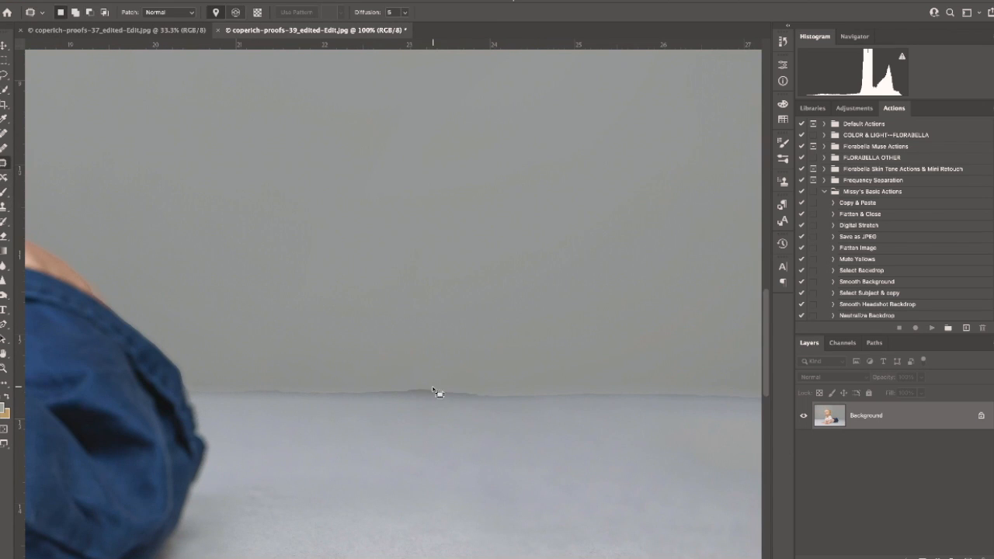
{"action": "mouse_move", "coordinate": [432, 388]}
{"action": "left_mouse_down"}
{"action": "mouse_move", "coordinate": [401, 392]}
{"action": "mouse_move", "coordinate": [483, 395]}
{"action": "left_mouse_up"}
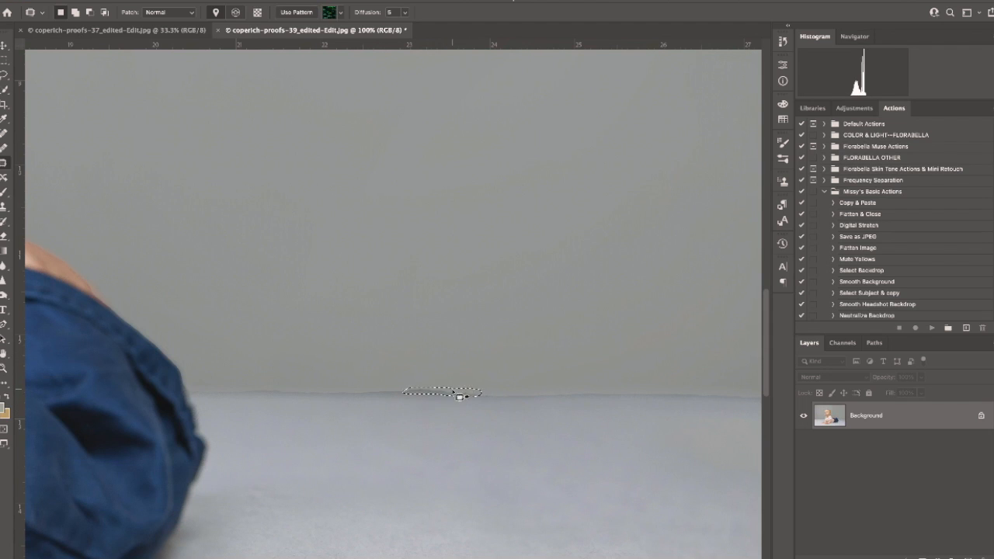
{"action": "key", "text": "ctrl+d"}
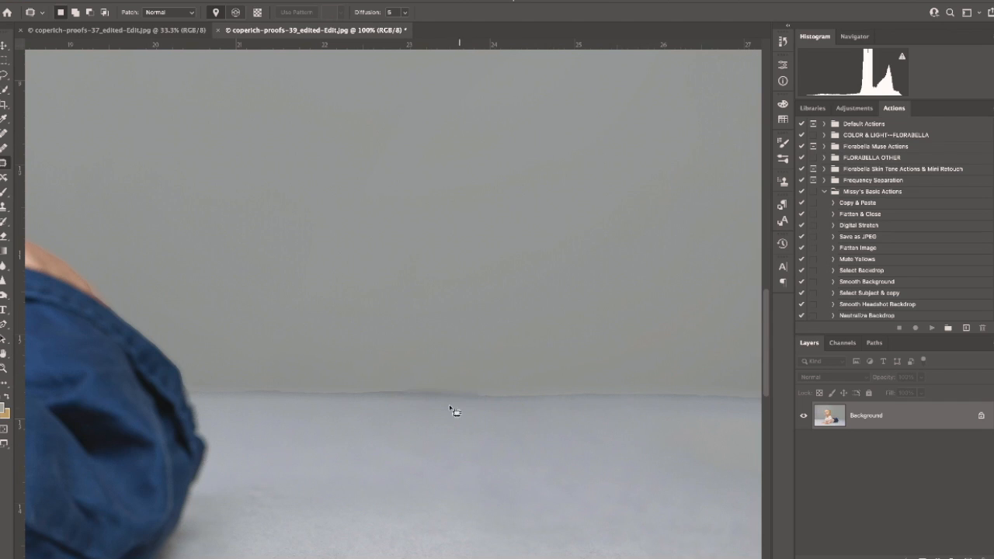
{"action": "mouse_move", "coordinate": [351, 395]}
{"action": "left_mouse_down"}
{"action": "mouse_move", "coordinate": [334, 394]}
{"action": "mouse_move", "coordinate": [404, 393]}
{"action": "mouse_move", "coordinate": [377, 395]}
{"action": "left_mouse_up"}
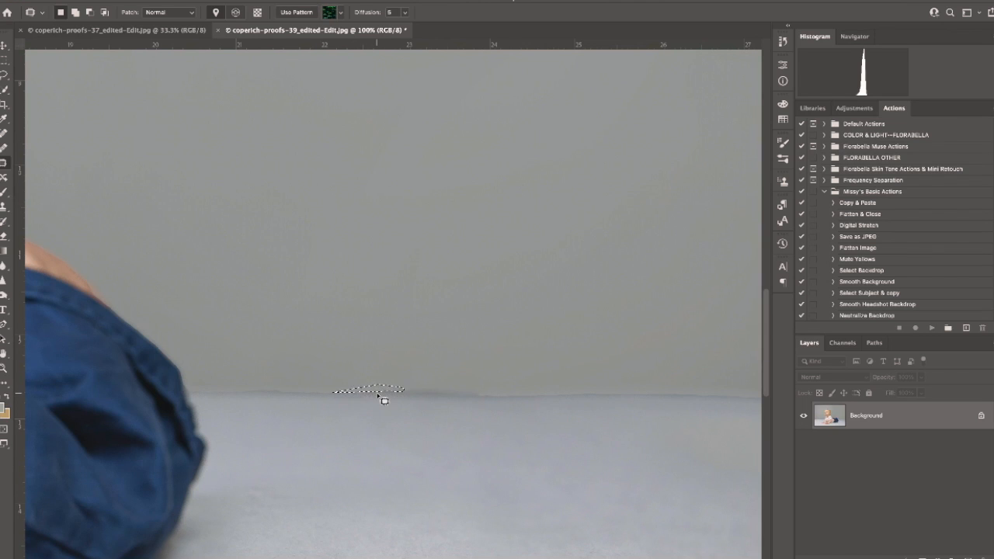
{"action": "key", "text": "ctrl+d"}
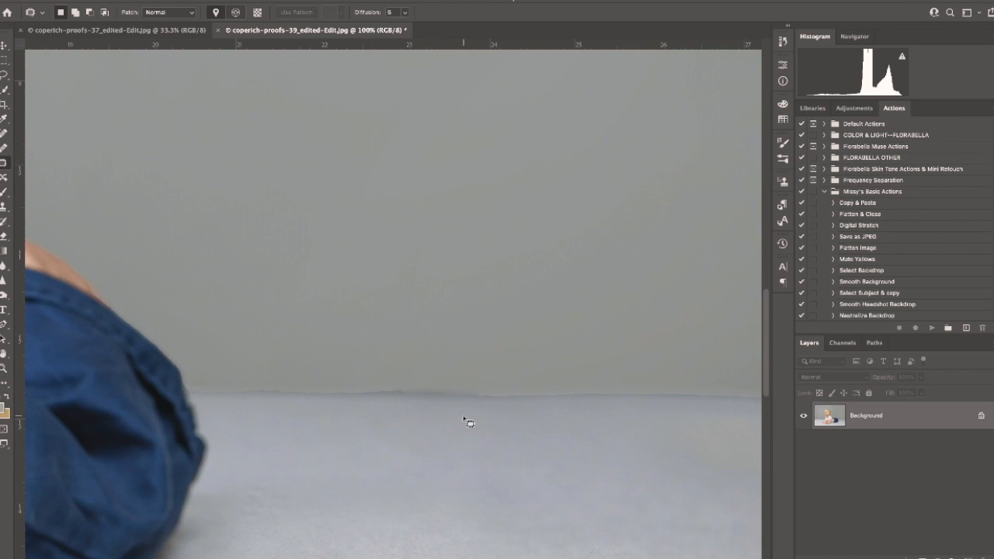
{"action": "mouse_move", "coordinate": [513, 389]}
{"action": "left_mouse_down"}
{"action": "mouse_move", "coordinate": [465, 395]}
{"action": "mouse_move", "coordinate": [548, 398]}
{"action": "mouse_move", "coordinate": [521, 397]}
{"action": "mouse_move", "coordinate": [522, 414]}
{"action": "mouse_move", "coordinate": [521, 380]}
{"action": "mouse_move", "coordinate": [511, 392]}
{"action": "mouse_move", "coordinate": [586, 402]}
{"action": "left_mouse_up"}
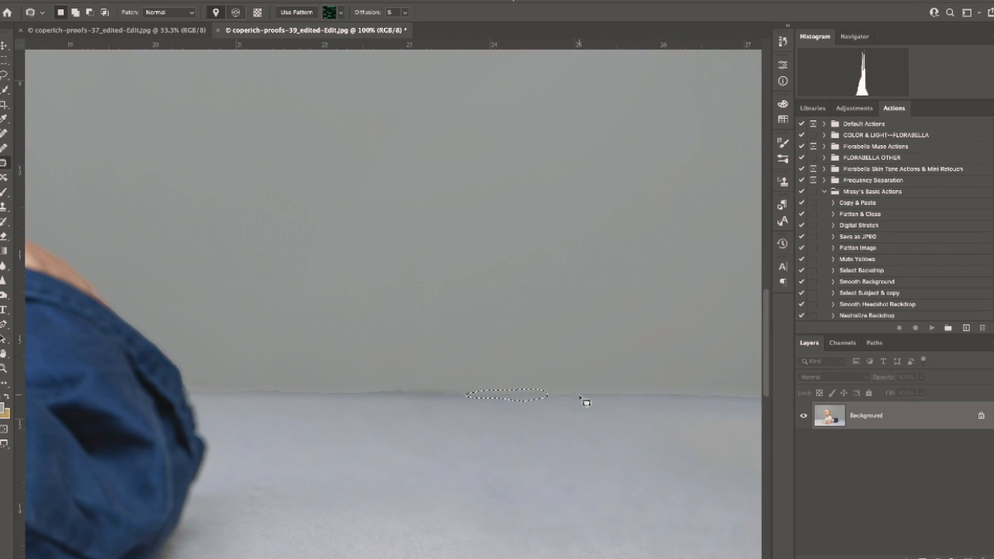
{"action": "key", "text": "ctrl+d"}
Patch the backdrop-floor edge behind the baby's feet using the clean edge in front of the baby as the source, and deselect.
{"action": "key", "text": "ctrl+minus"}
{"action": "key", "text": "ctrl+minus"}
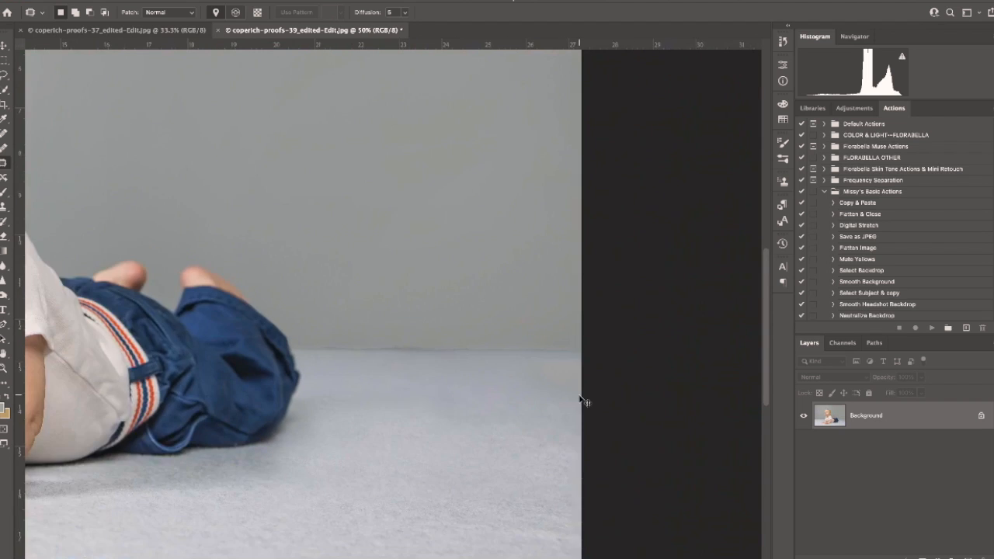
{"action": "key", "text": "ctrl+minus"}
{"action": "scroll", "coordinate": [581, 399], "scroll_direction": "left", "scroll_amount": 10}
{"action": "scroll", "coordinate": [581, 400], "scroll_direction": "right", "scroll_amount": 3}
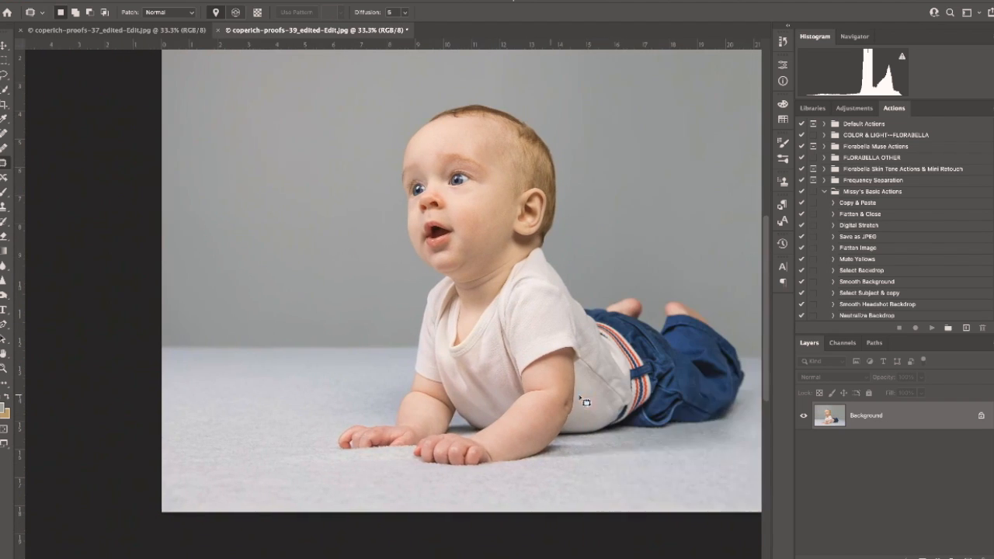
{"action": "scroll", "coordinate": [586, 402], "scroll_direction": "right", "scroll_amount": 8}
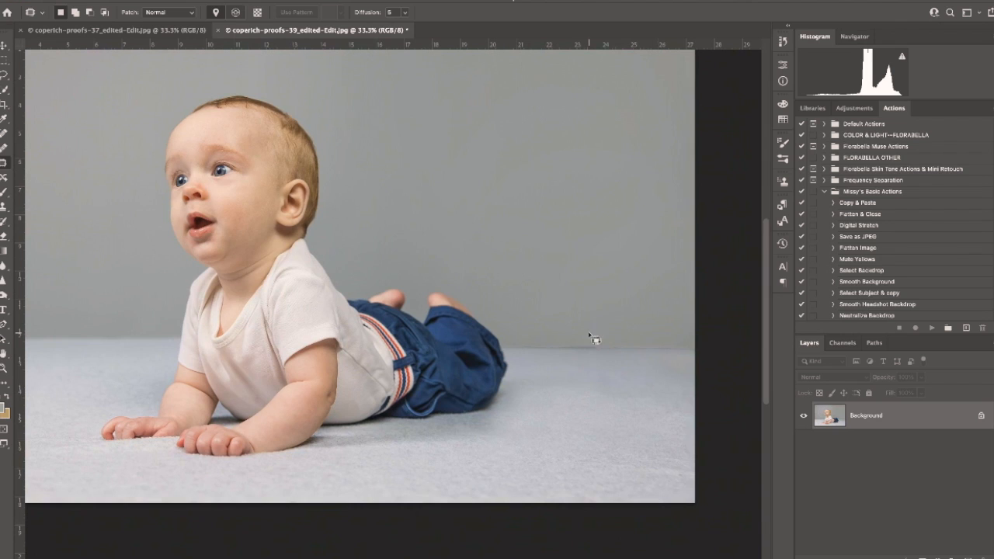
{"action": "mouse_move", "coordinate": [591, 329]}
{"action": "left_mouse_down"}
{"action": "mouse_move", "coordinate": [519, 334]}
{"action": "mouse_move", "coordinate": [514, 357]}
{"action": "mouse_move", "coordinate": [608, 376]}
{"action": "mouse_move", "coordinate": [657, 375]}
{"action": "mouse_move", "coordinate": [686, 351]}
{"action": "mouse_move", "coordinate": [657, 329]}
{"action": "mouse_move", "coordinate": [501, 347]}
{"action": "mouse_move", "coordinate": [175, 318]}
{"action": "mouse_move", "coordinate": [86, 329]}
{"action": "mouse_move", "coordinate": [109, 338]}
{"action": "left_mouse_up"}
{"action": "scroll", "coordinate": [657, 334], "scroll_direction": "left", "scroll_amount": 4}
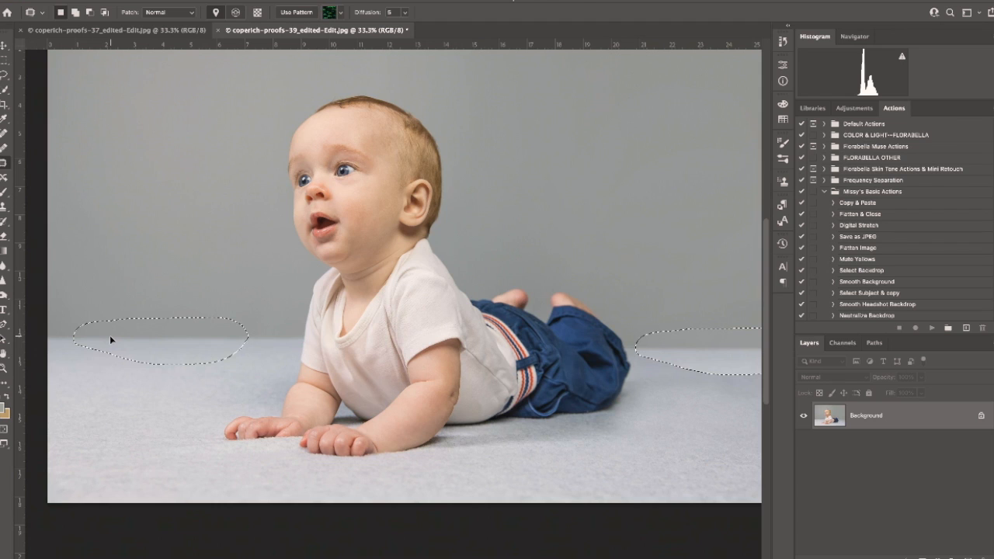
{"action": "left_click_drag", "start_coordinate": [109, 336], "coordinate": [110, 336]}
{"action": "key", "text": "ctrl+d"}
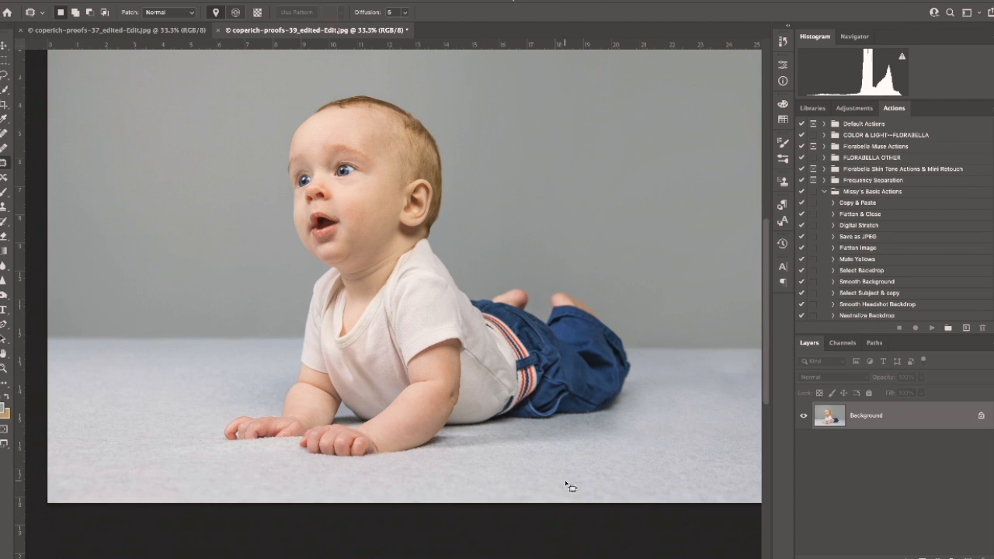
Patch the blotchy area of the floor just below the backdrop edge near the photo's right side, and deselect.
{"action": "scroll", "coordinate": [683, 373], "scroll_direction": "right", "scroll_amount": 3}
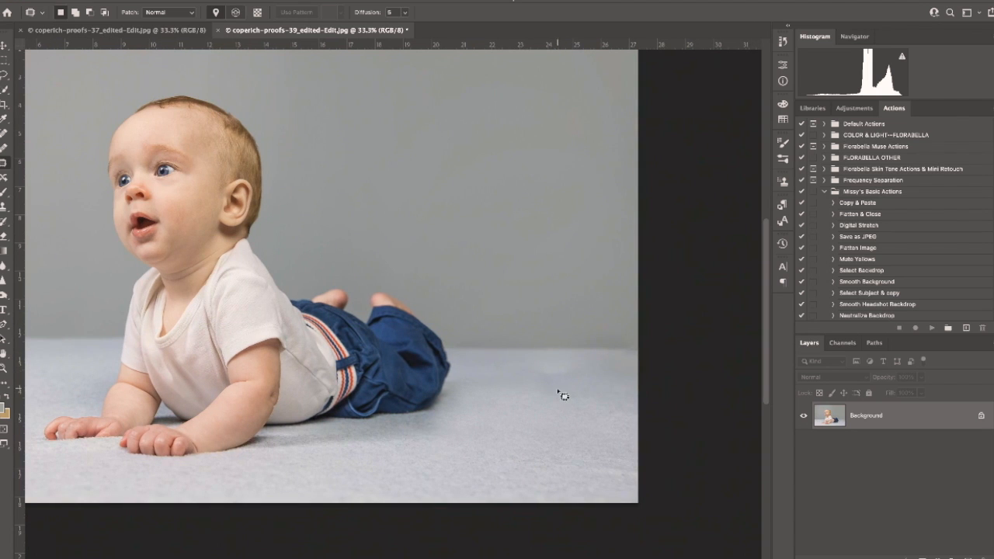
{"action": "scroll", "coordinate": [161, 282], "scroll_direction": "left", "scroll_amount": 5}
{"action": "scroll", "coordinate": [161, 281], "scroll_direction": "up", "scroll_amount": 1}
{"action": "key", "text": "ctrl+minus"}
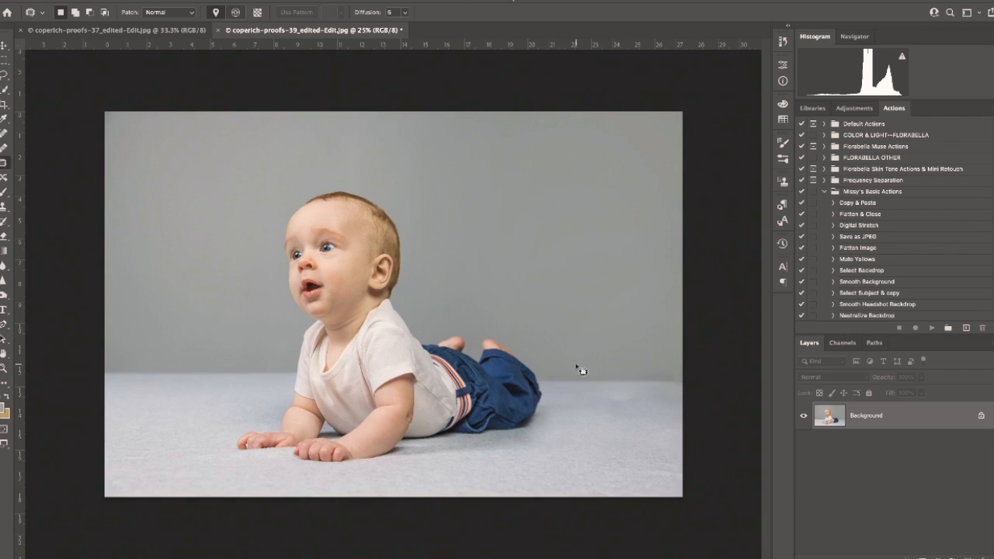
{"action": "mouse_move", "coordinate": [633, 387]}
{"action": "left_mouse_down"}
{"action": "mouse_move", "coordinate": [606, 390]}
{"action": "mouse_move", "coordinate": [598, 417]}
{"action": "mouse_move", "coordinate": [642, 402]}
{"action": "mouse_move", "coordinate": [633, 389]}
{"action": "mouse_move", "coordinate": [667, 397]}
{"action": "left_mouse_up"}
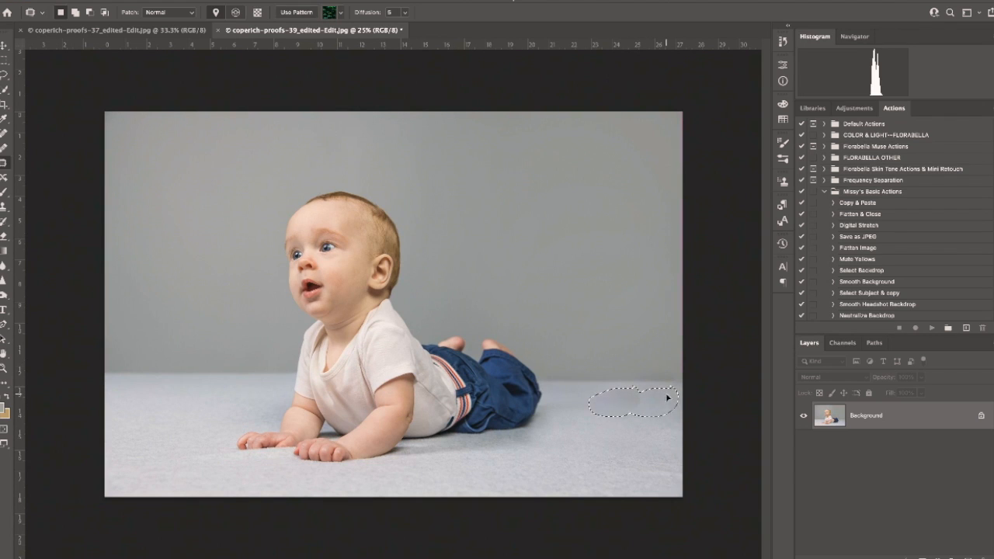
{"action": "key", "text": "ctrl+d"}
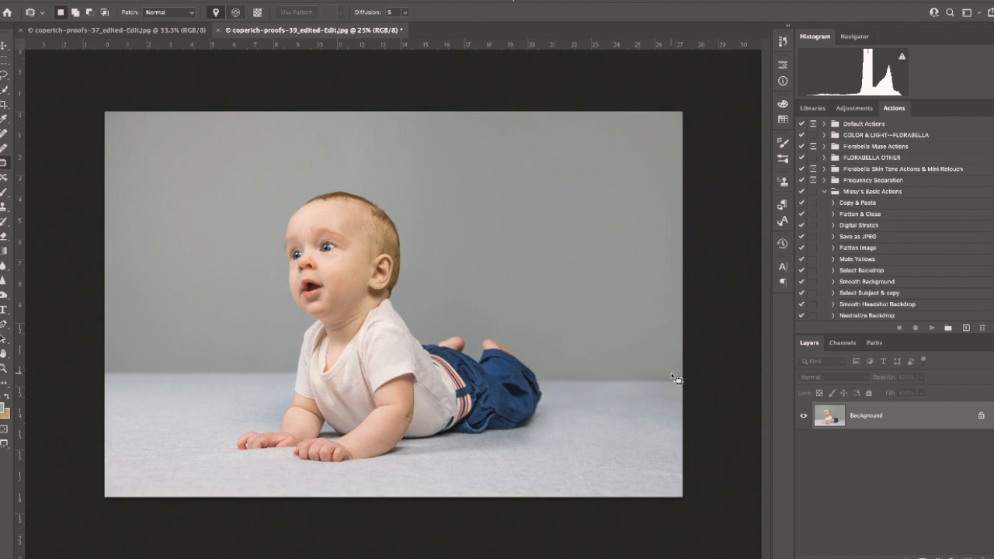
Switch to the Clone Stamp tool to retouch the backdrop-floor edge at the photo's right side.
{"action": "key", "text": "s"}
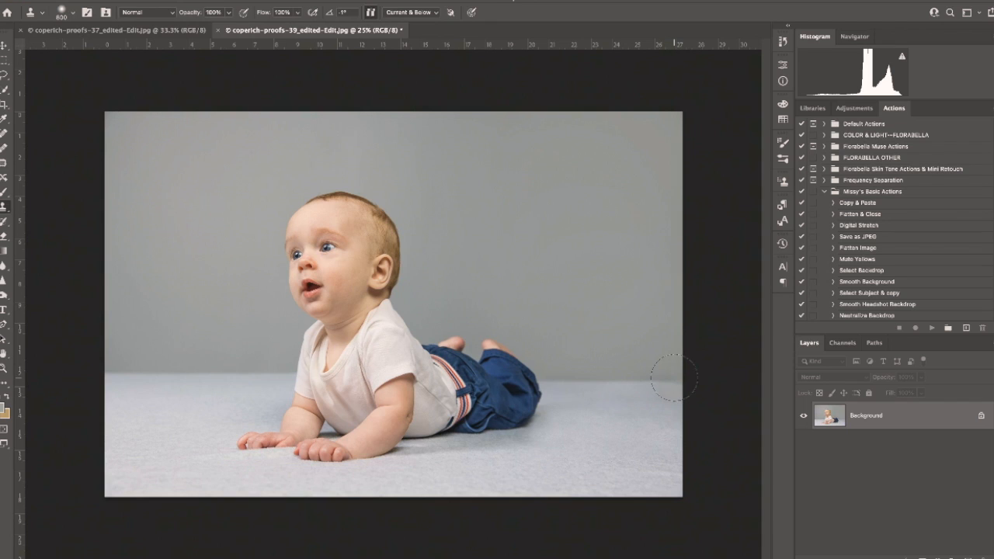